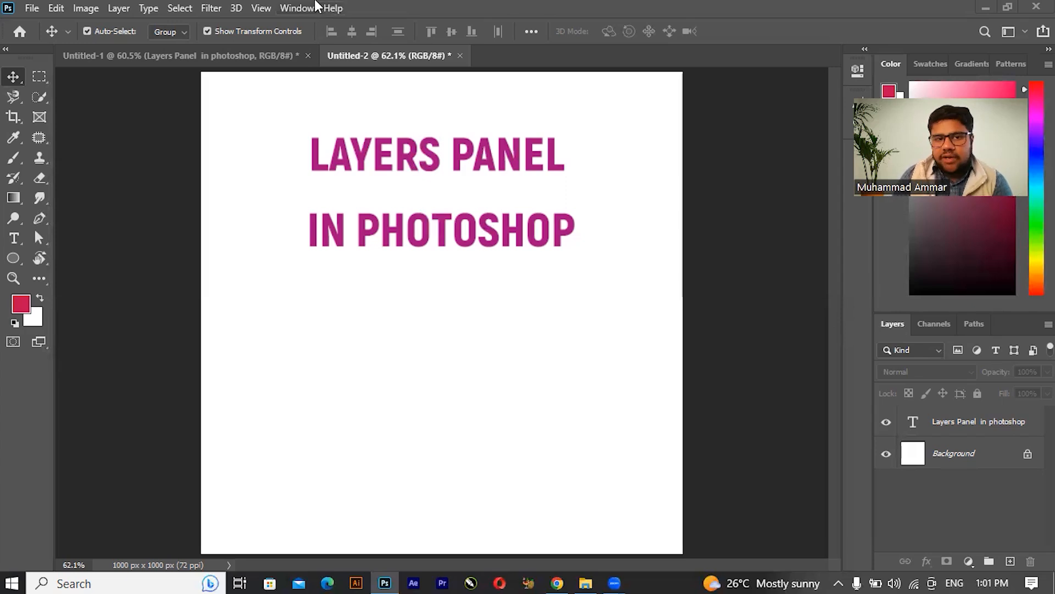
- Detach the Layers panel from its dock and close it
click(297, 8)
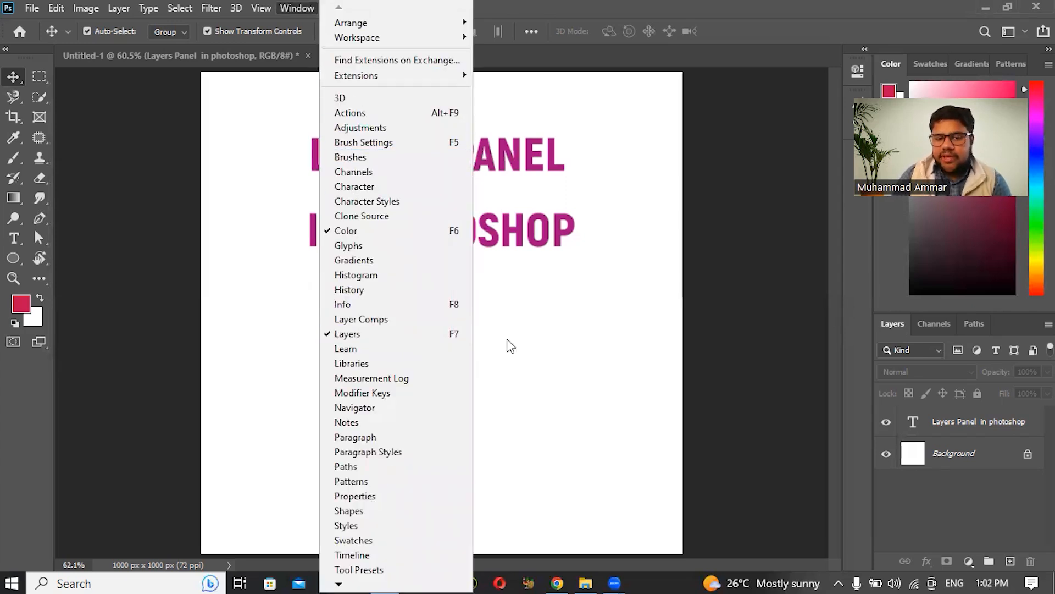
click(547, 348)
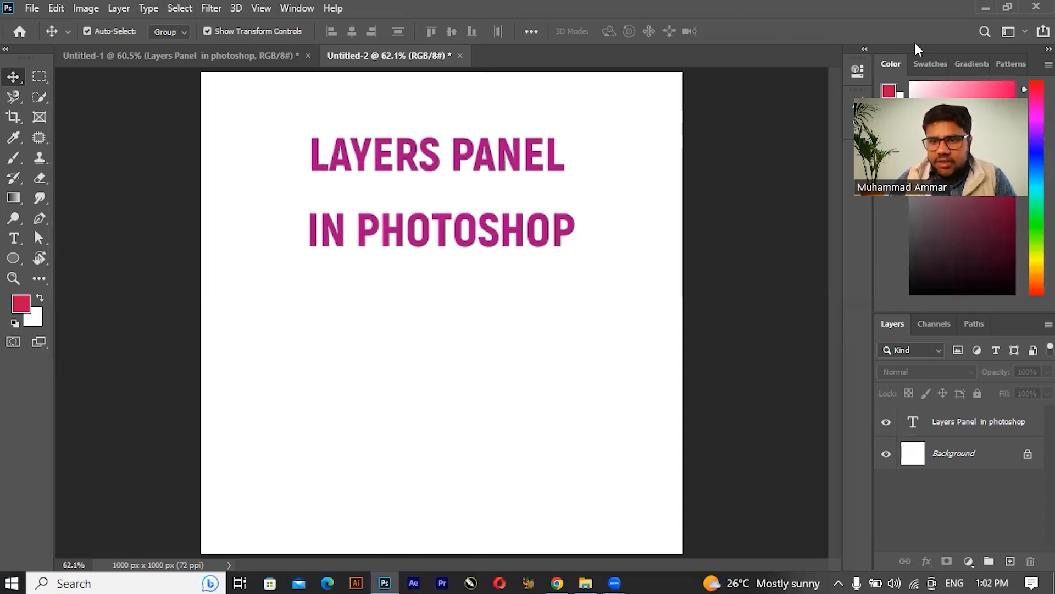
drag(892, 323, 687, 328)
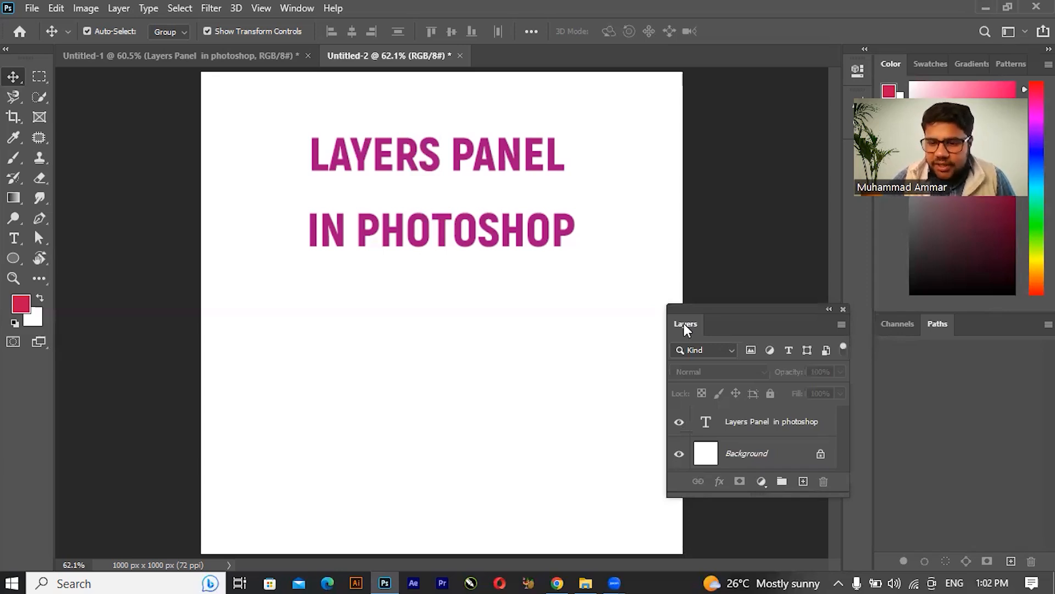
click(844, 309)
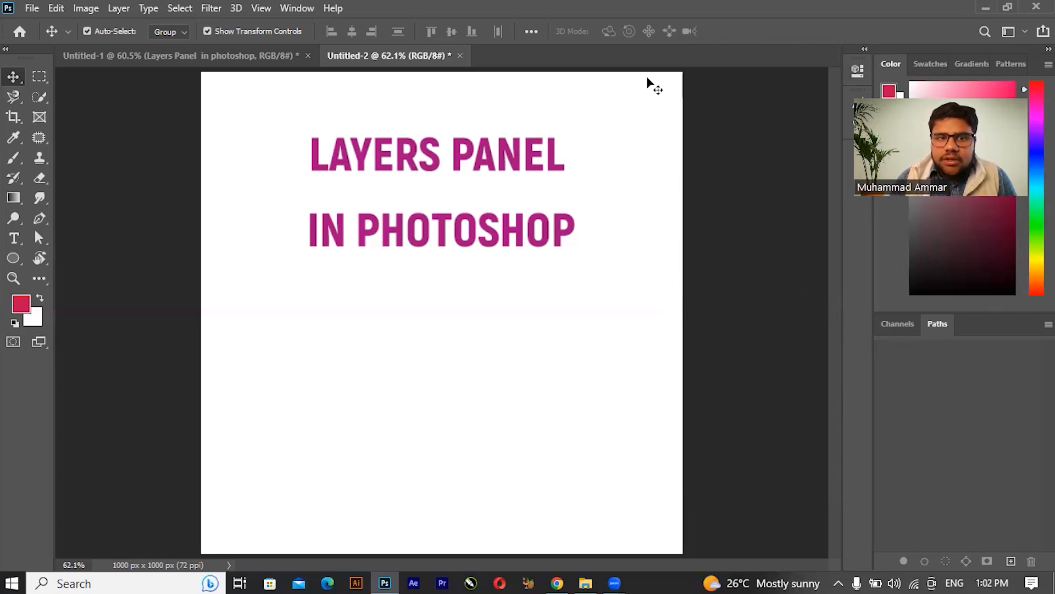
- Reset the Essentials workspace to its default panel layout
click(302, 9)
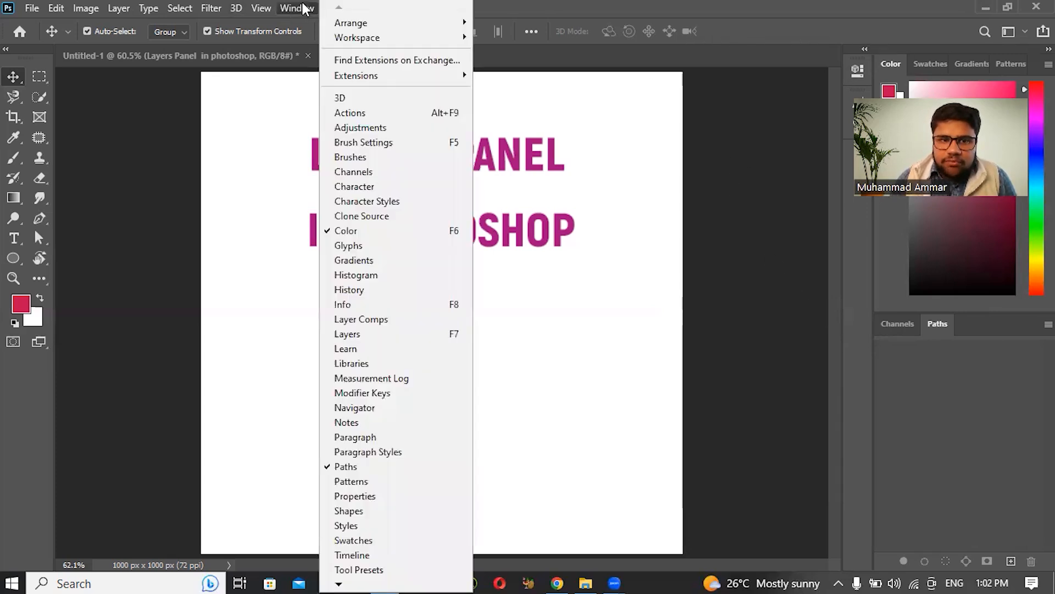
mouse_move(429, 46)
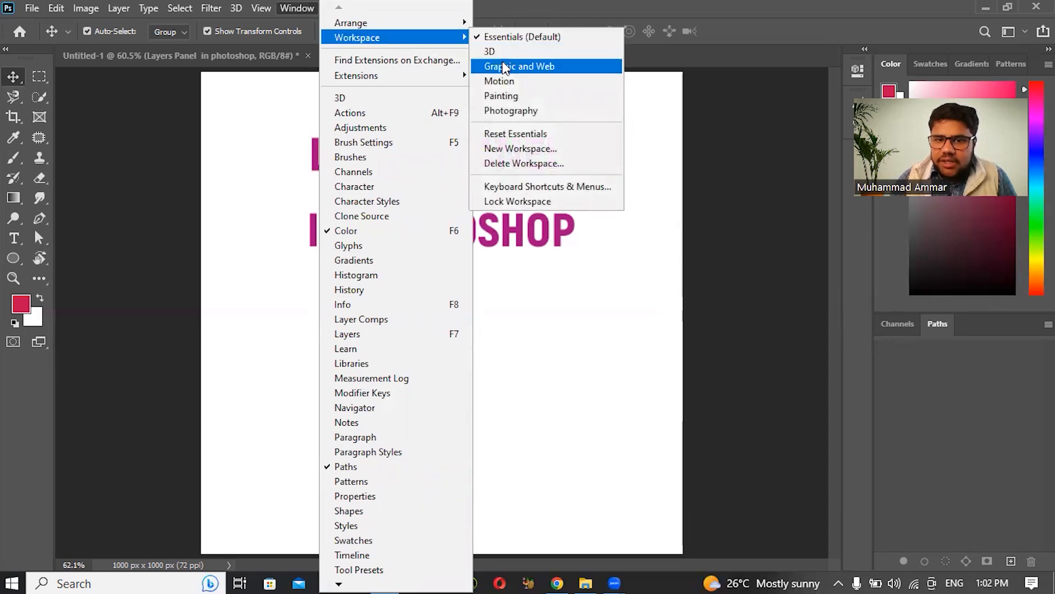
click(522, 134)
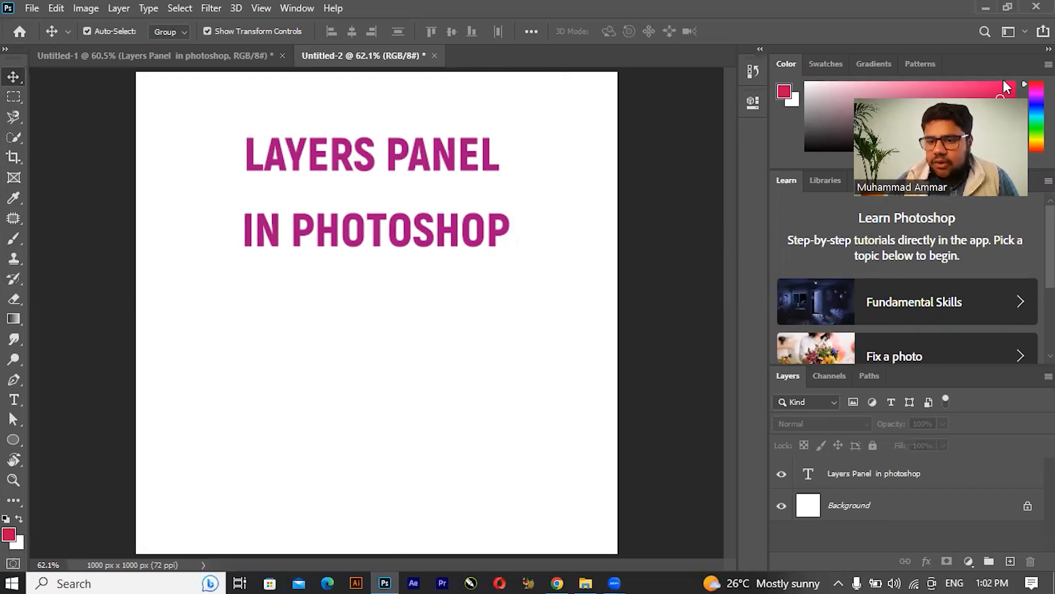
- Browse the Learn panel's tutorials, expanding Fix a photo, and check the Swatches and Color panels
scroll(929, 273, down, 1)
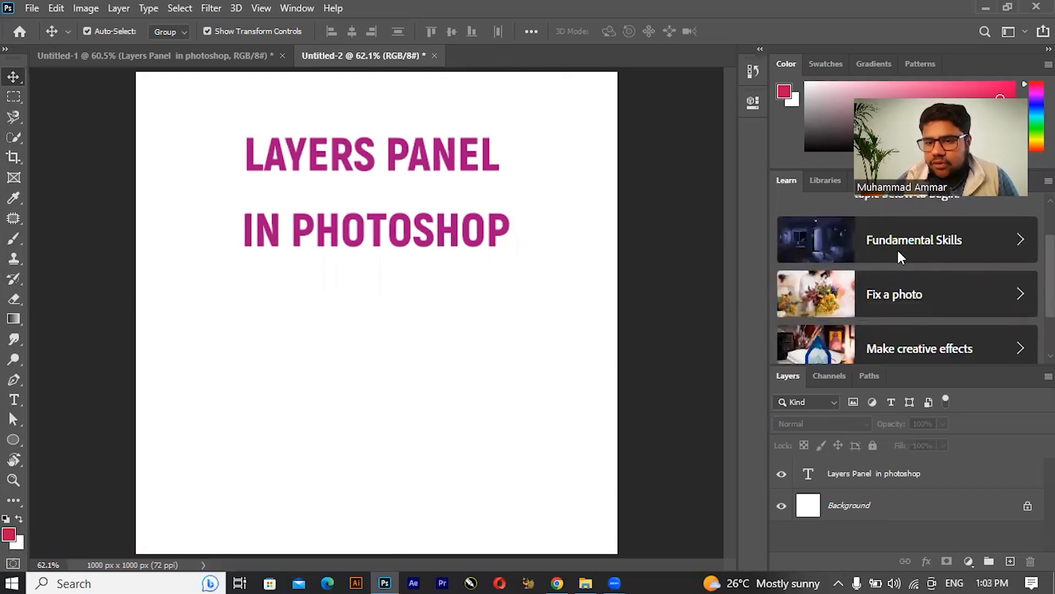
scroll(928, 305, down, 1)
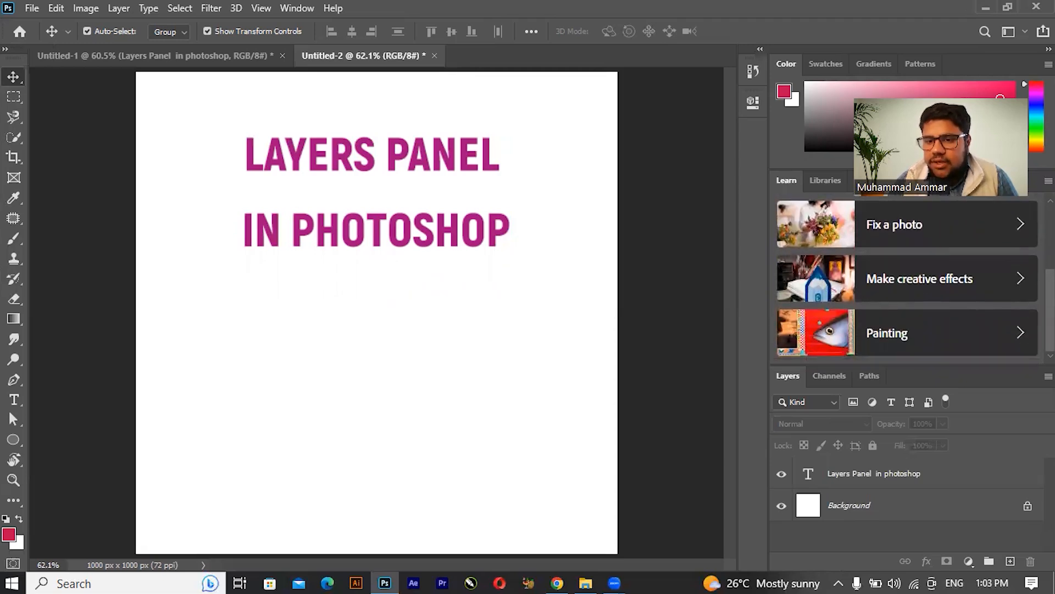
scroll(907, 274, up, 2)
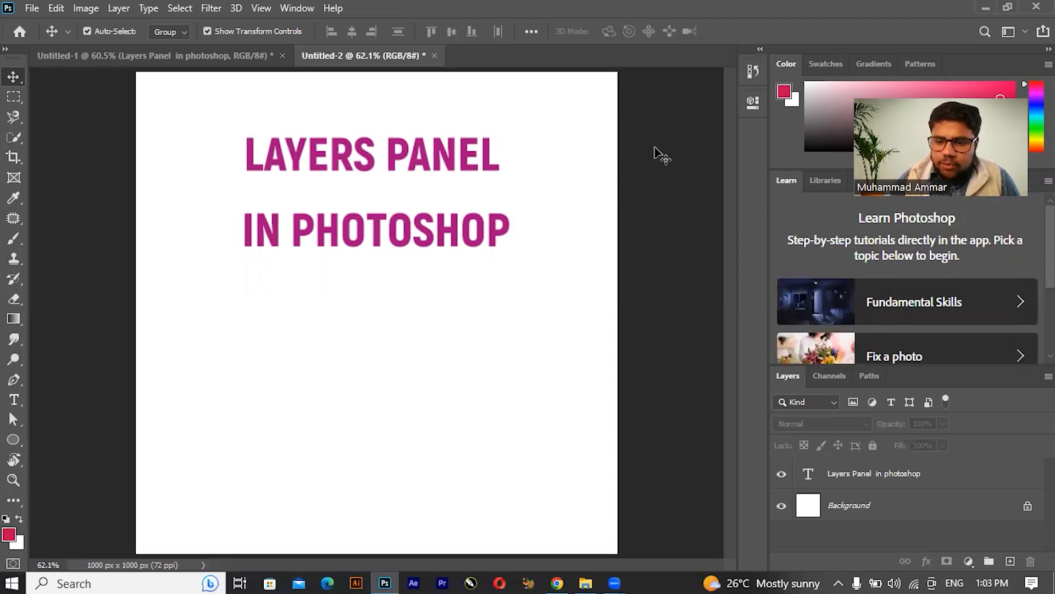
click(914, 357)
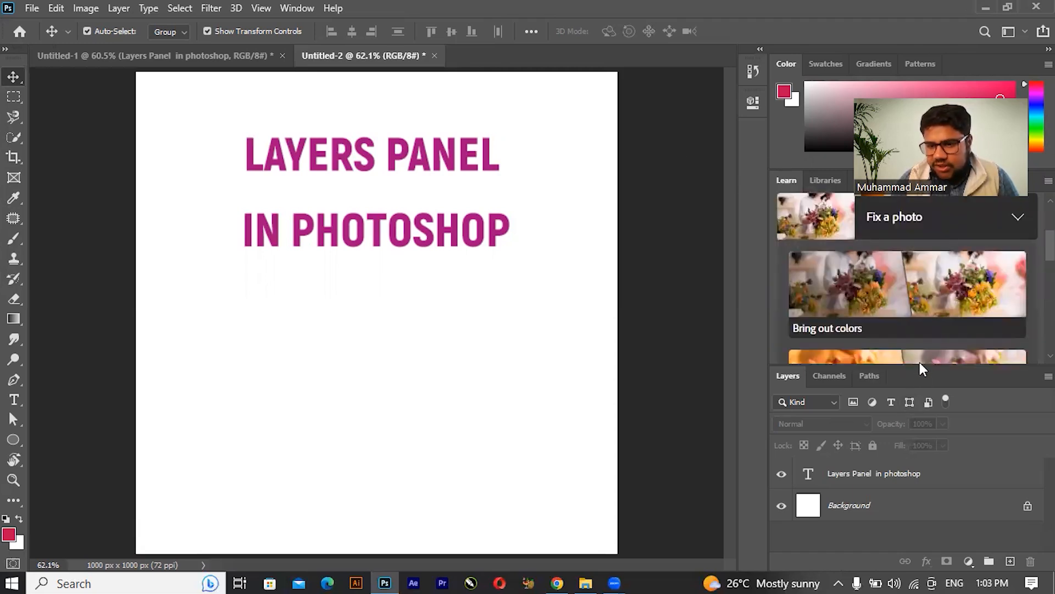
drag(924, 363, 912, 232)
click(826, 66)
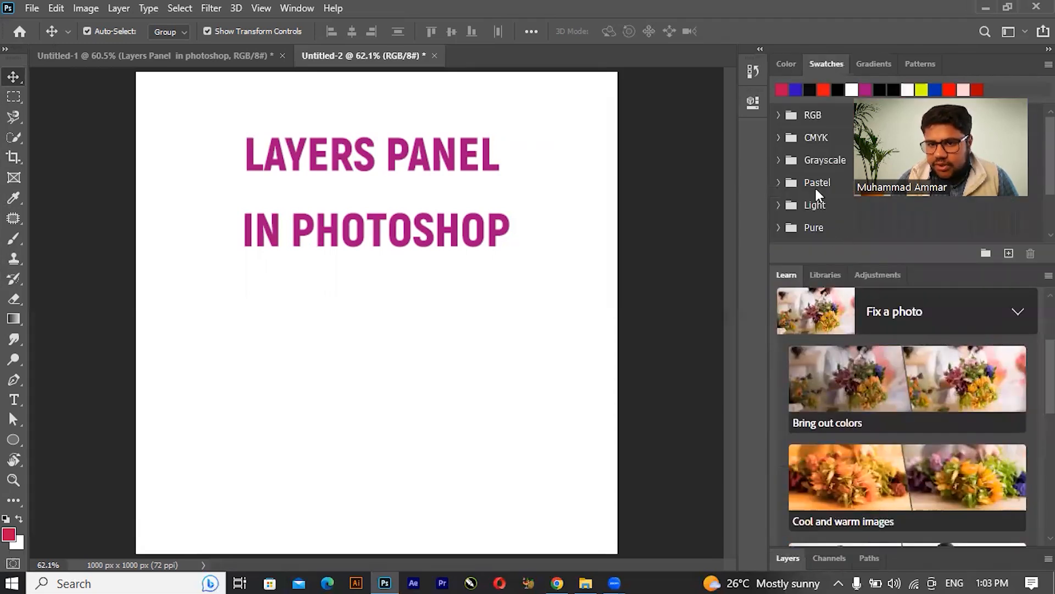
click(788, 66)
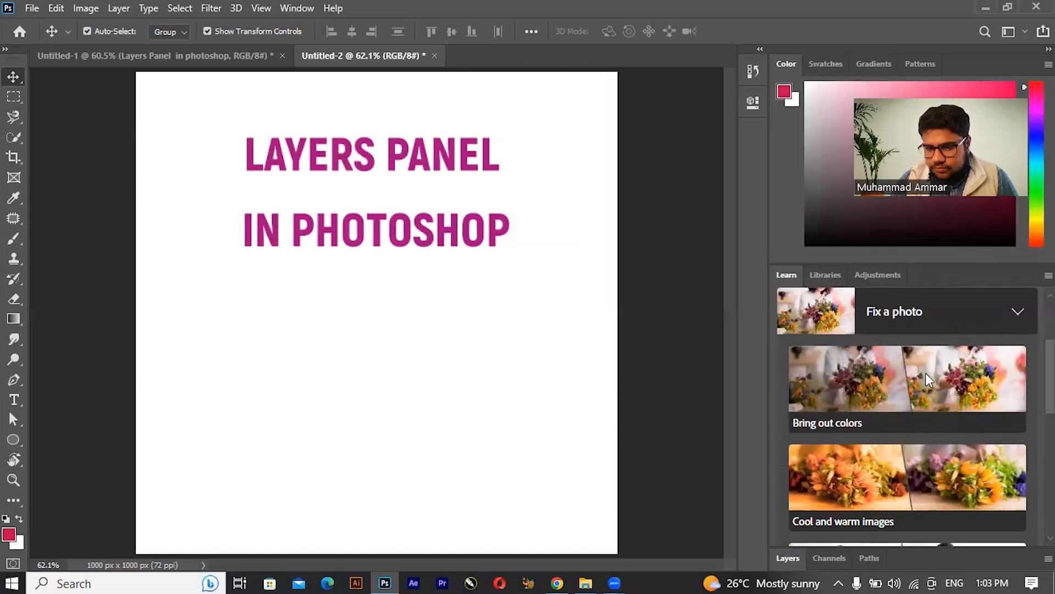
- Close the Learn, Libraries and Adjustments panels
click(1049, 275)
click(1016, 285)
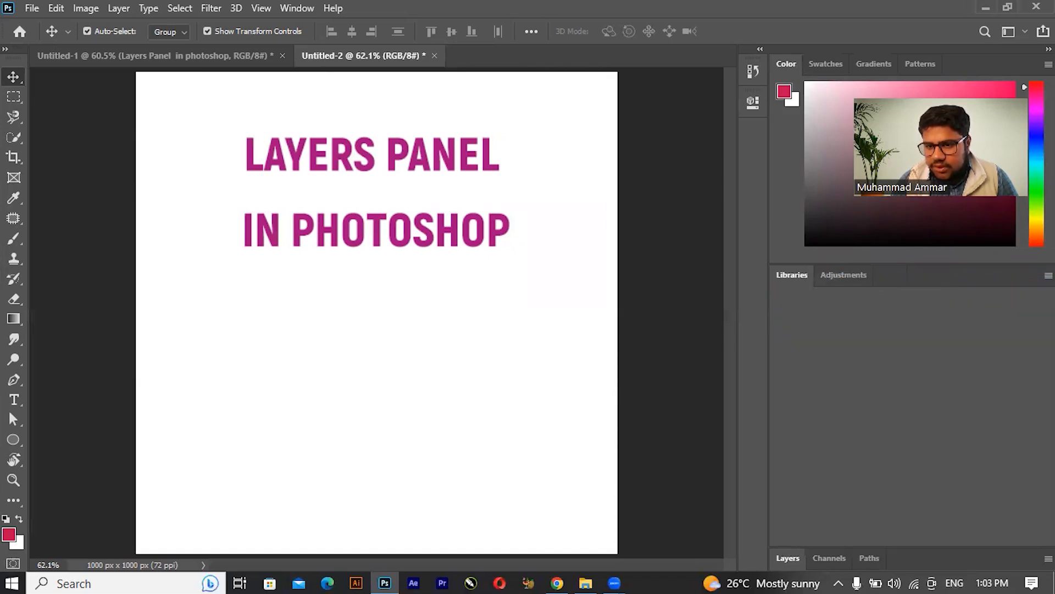
click(1048, 276)
click(986, 287)
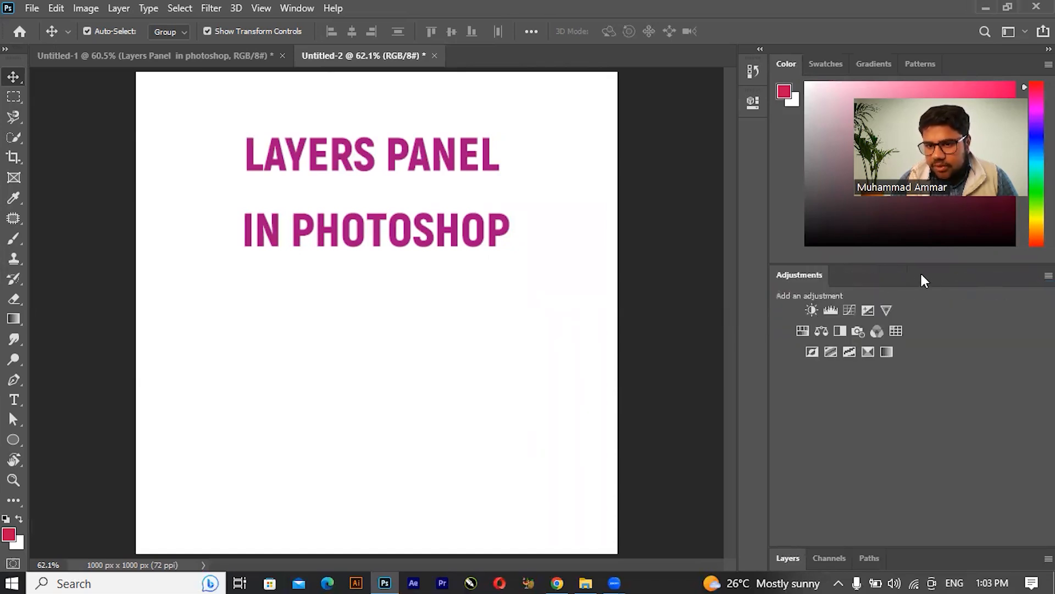
click(1048, 275)
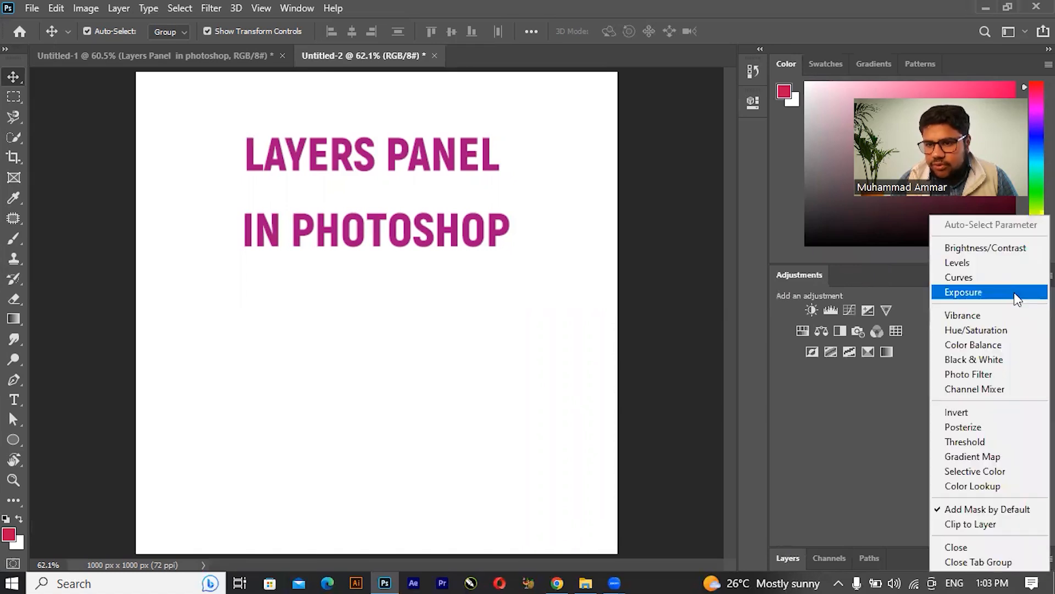
click(956, 547)
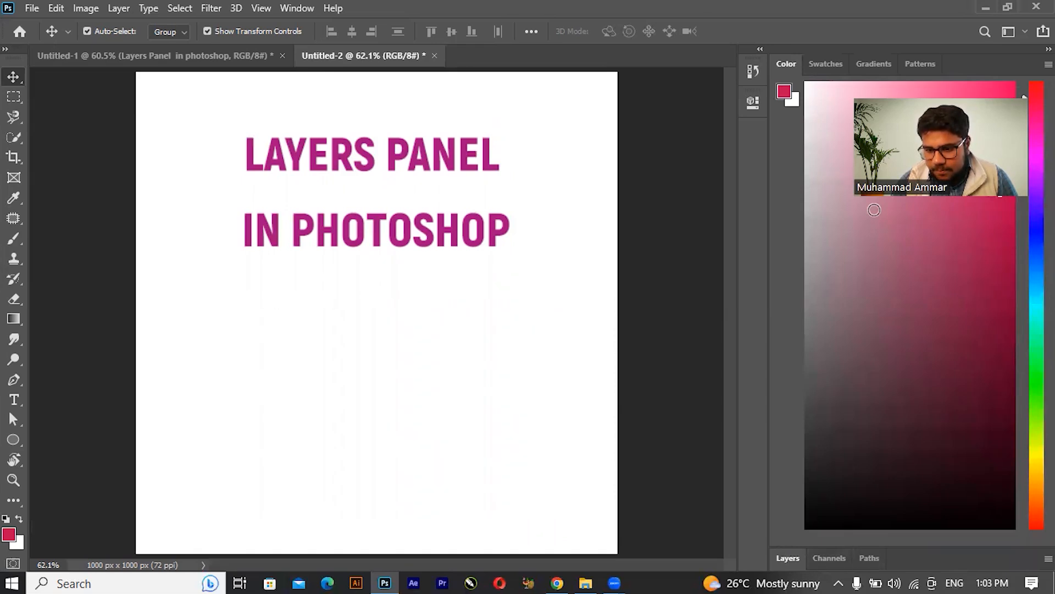
- Expand and enlarge the collapsed Layers panel, and select the "Layers Panel in photoshop" text layer
click(789, 558)
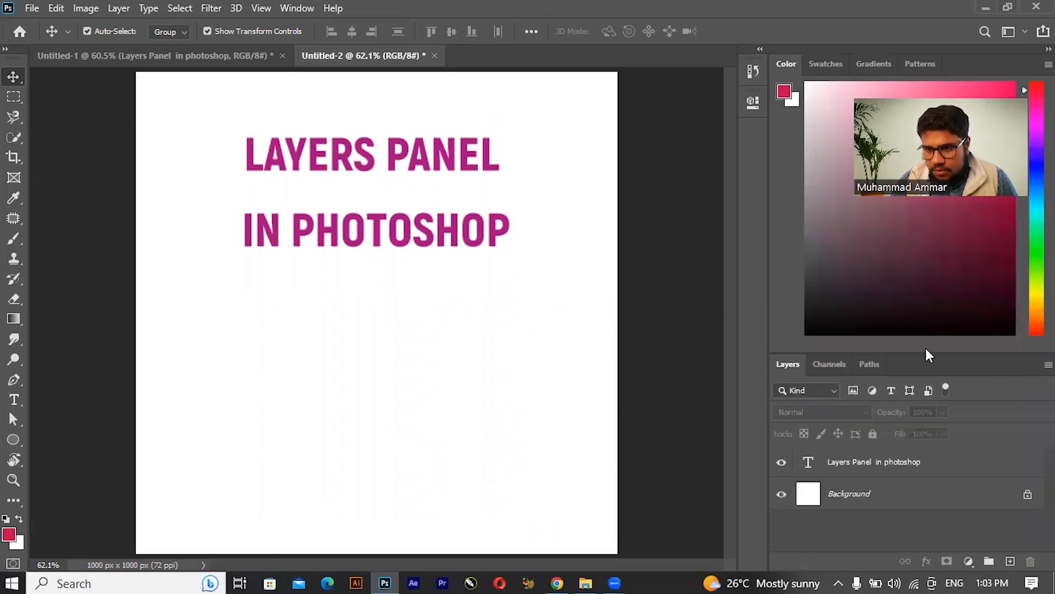
drag(928, 351, 927, 230)
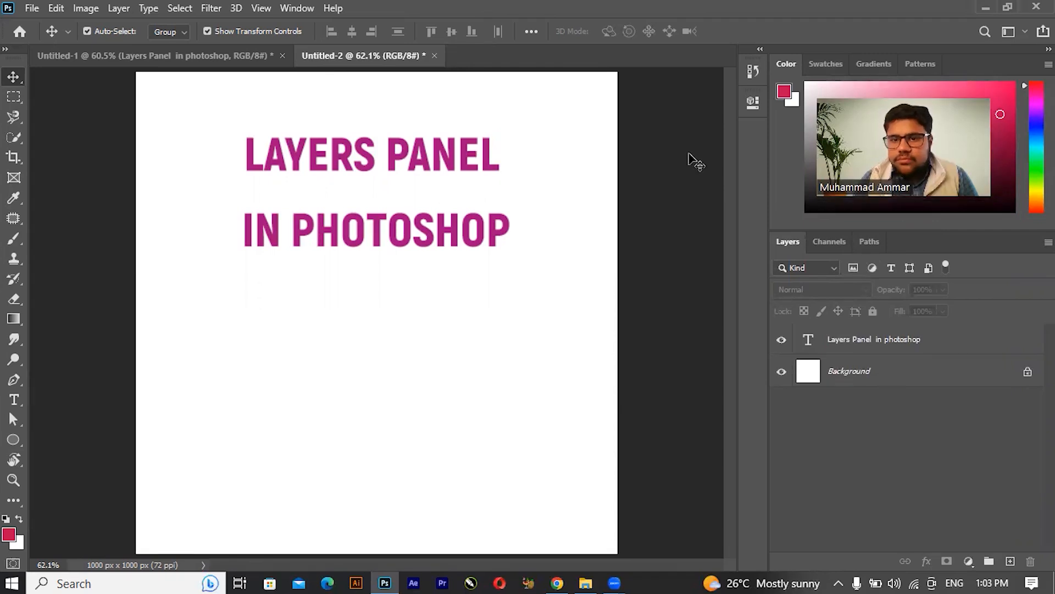
click(883, 346)
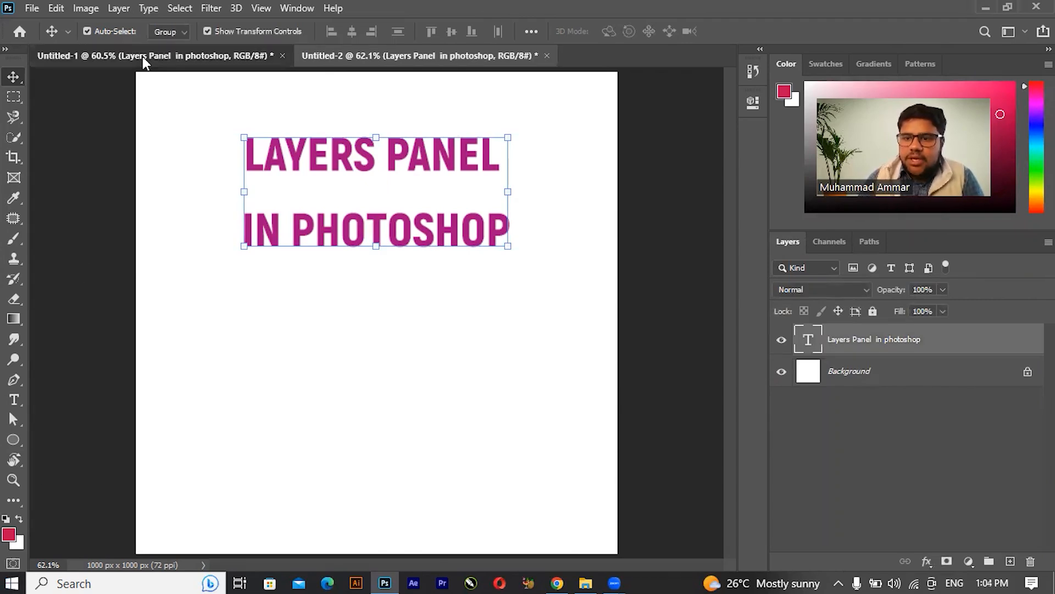
- Switch to the Untitled-1 document, select the tall pink ellipse and look through the layer stack
click(144, 57)
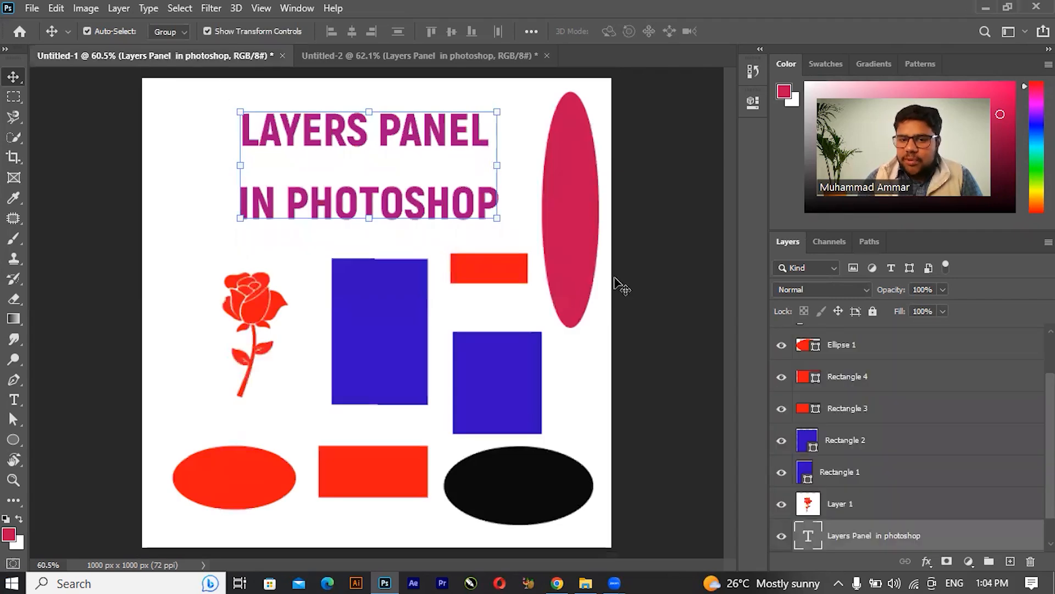
click(568, 217)
scroll(874, 393, down, 2)
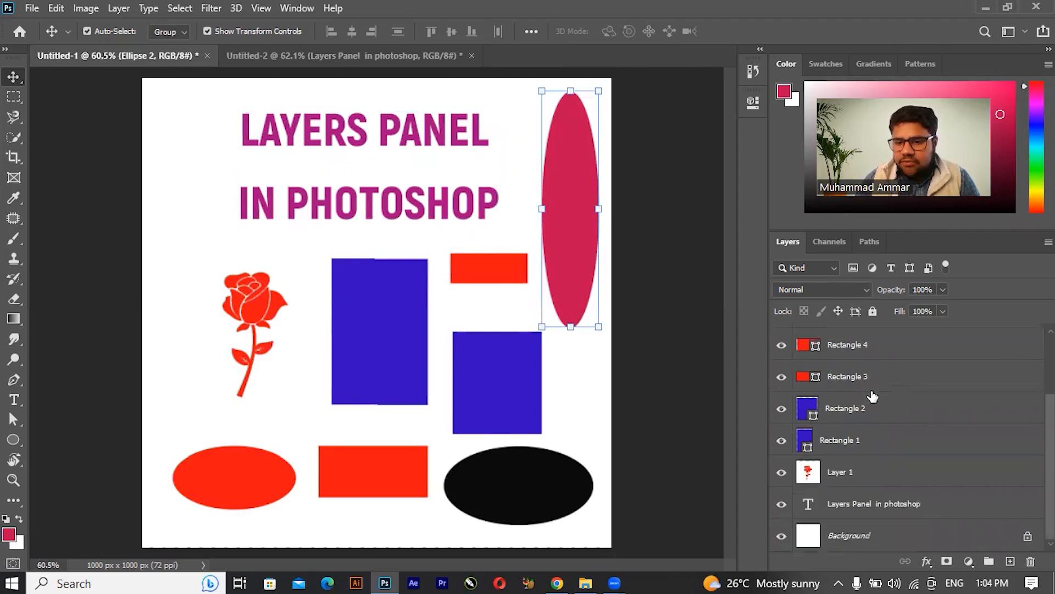
scroll(907, 454, up, 3)
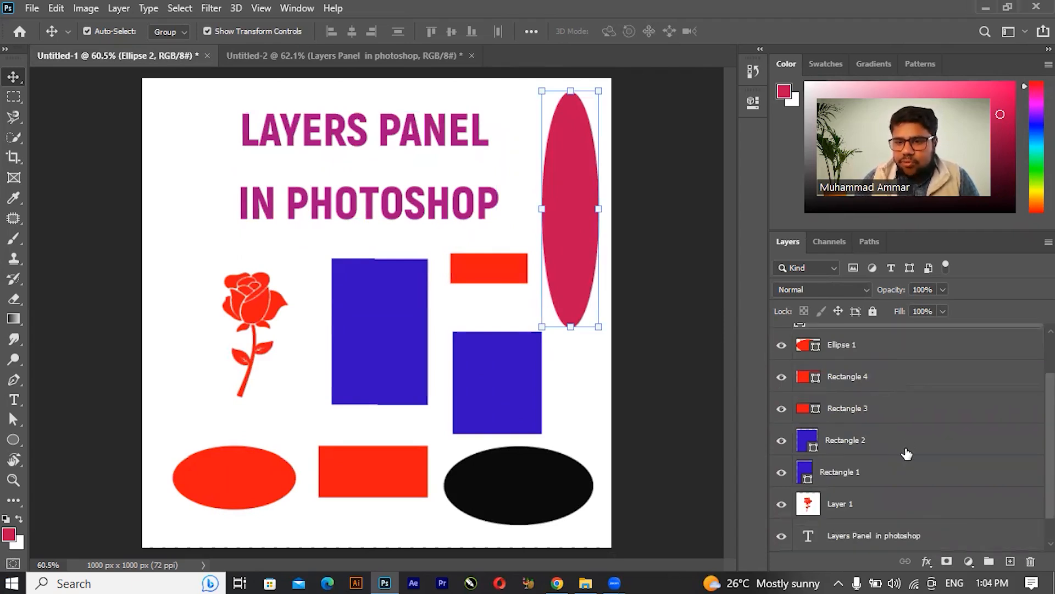
scroll(901, 473, down, 3)
scroll(901, 480, up, 3)
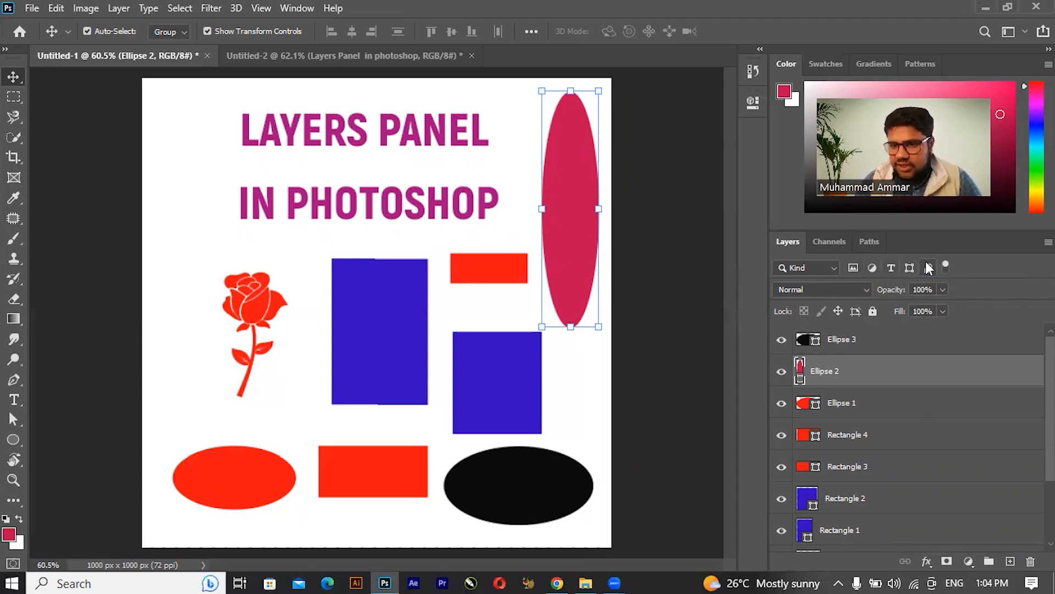
- Review the blending modes for the Ellipse 2 layer, and set its opacity to 50% and back to 100%
click(865, 289)
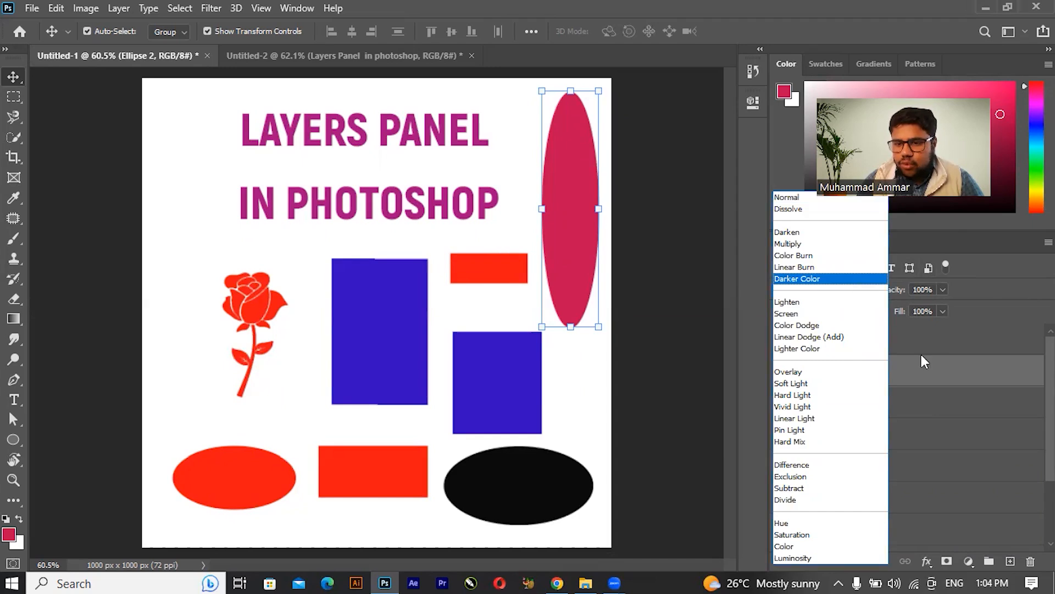
click(929, 340)
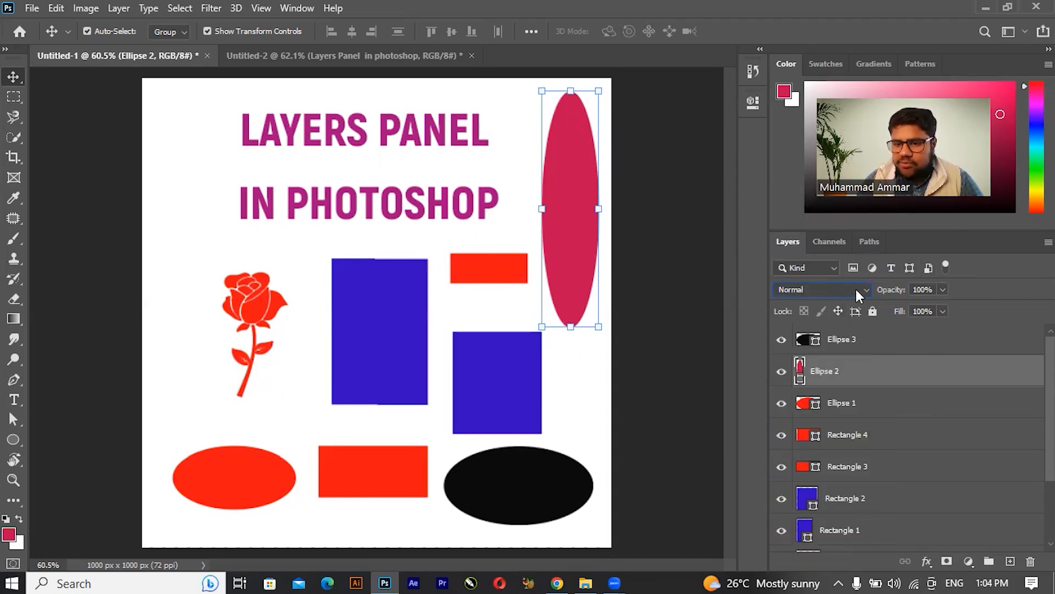
click(929, 289)
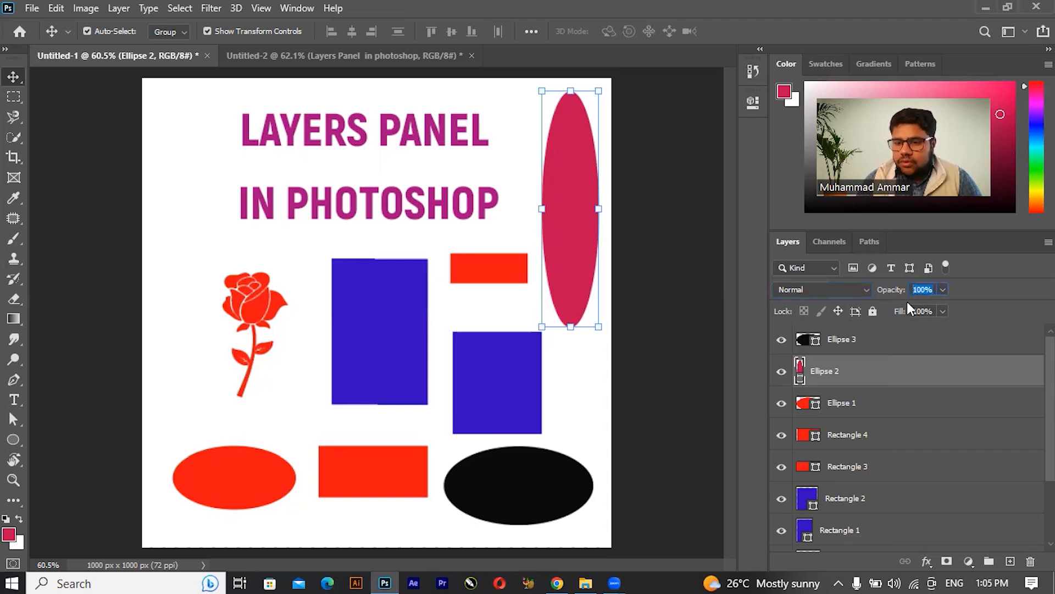
text(50)
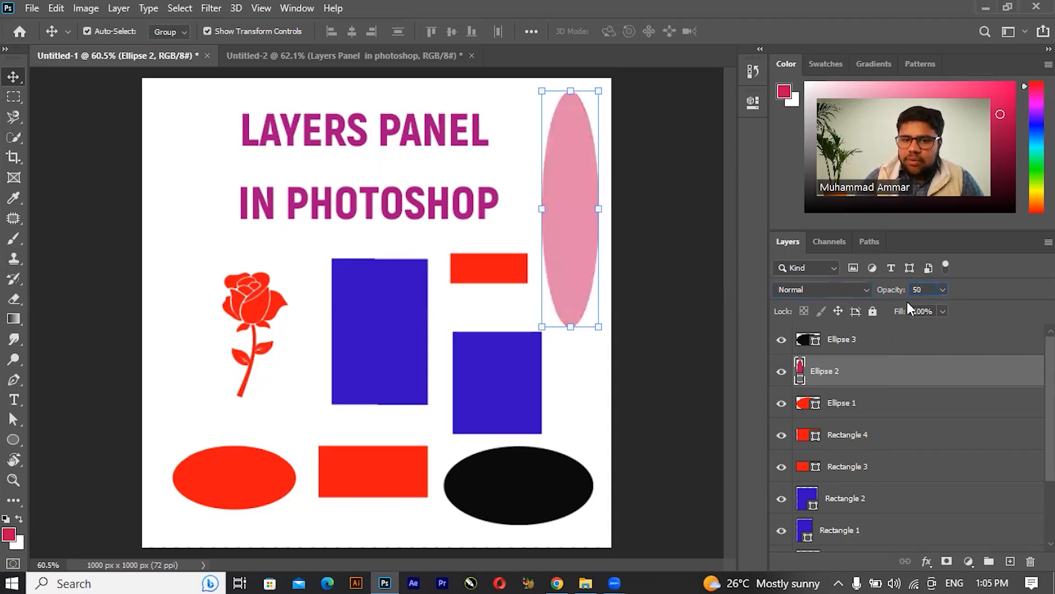
key(BackSpace)
key(BackSpace)
text(100)
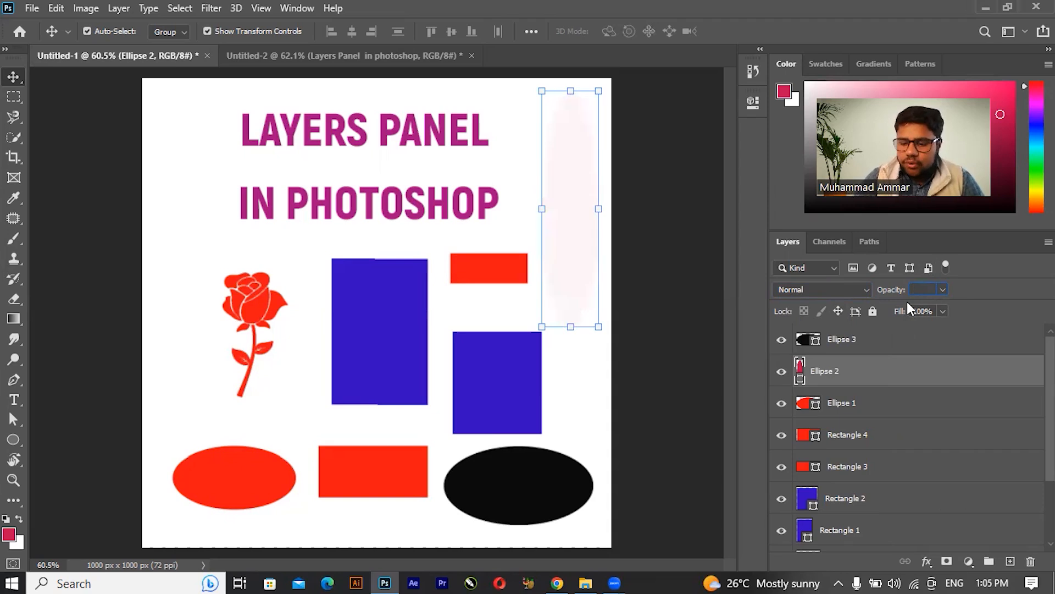
key(Return)
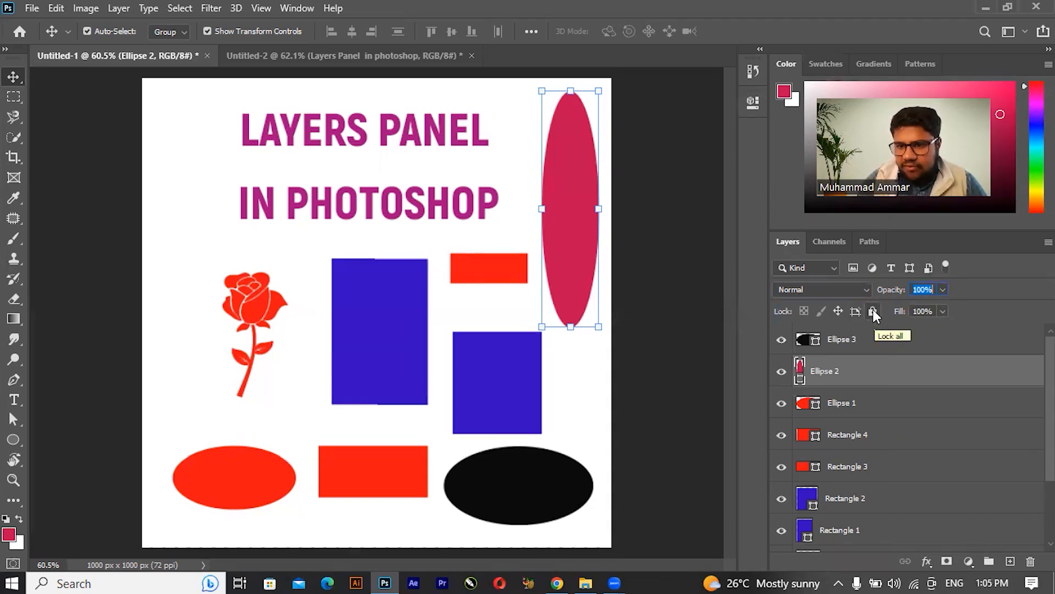
- Select the rose's Layer 1, fully lock it and unlock it again
click(246, 315)
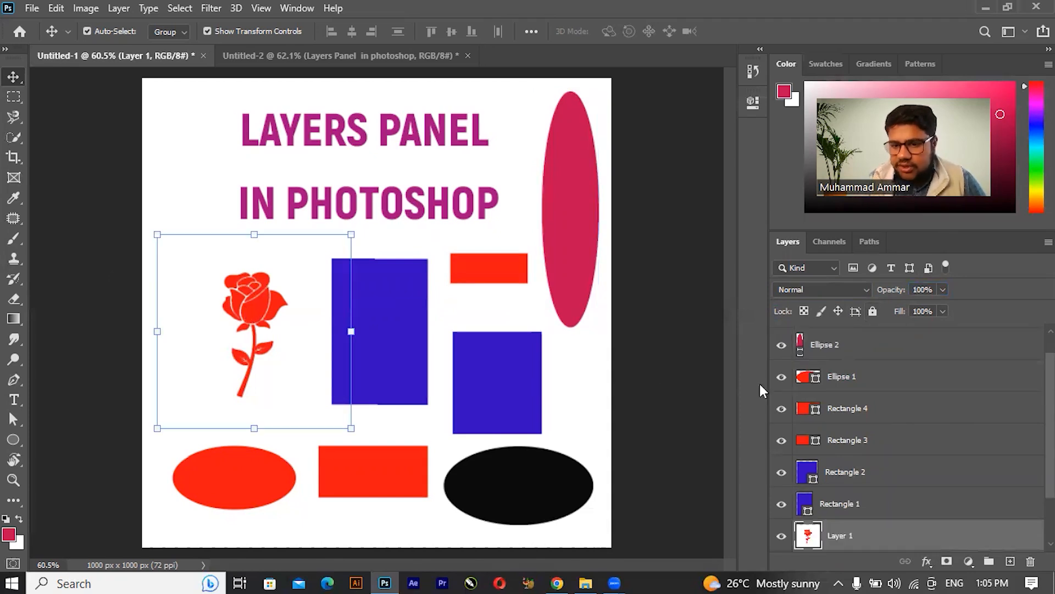
scroll(911, 407, down, 2)
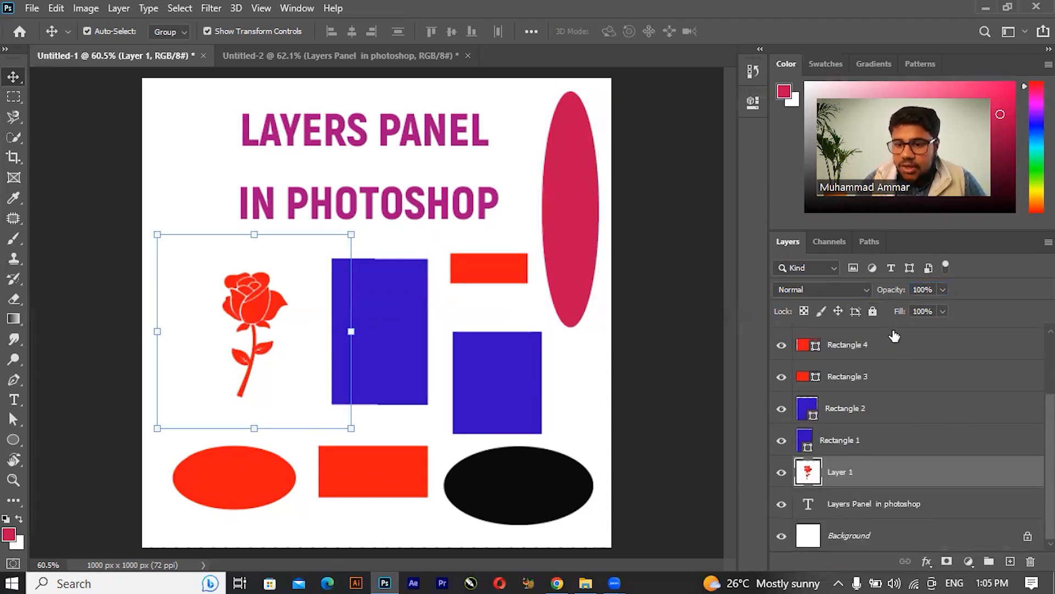
click(871, 311)
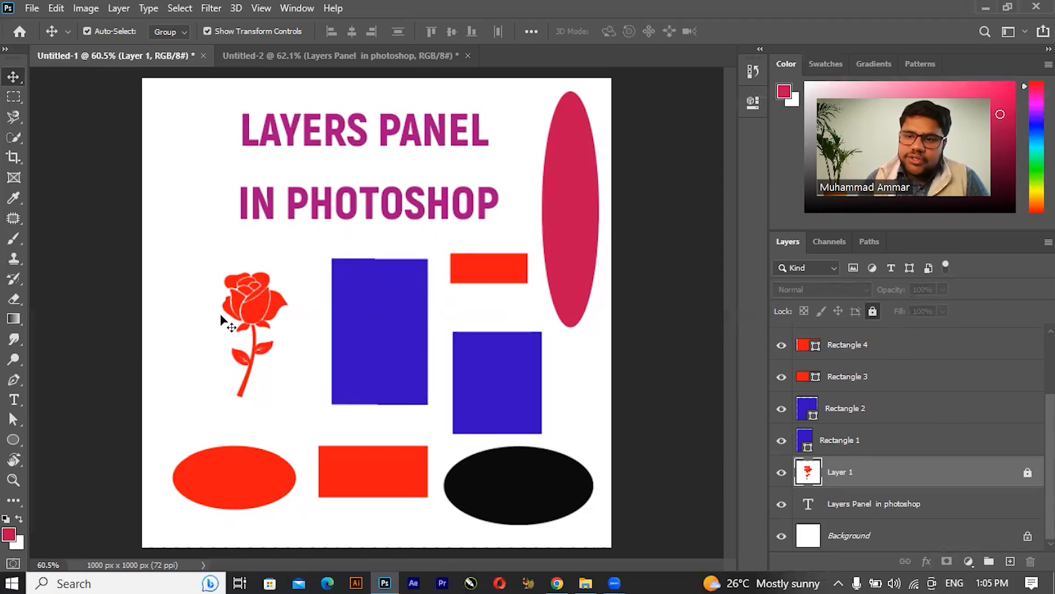
click(871, 312)
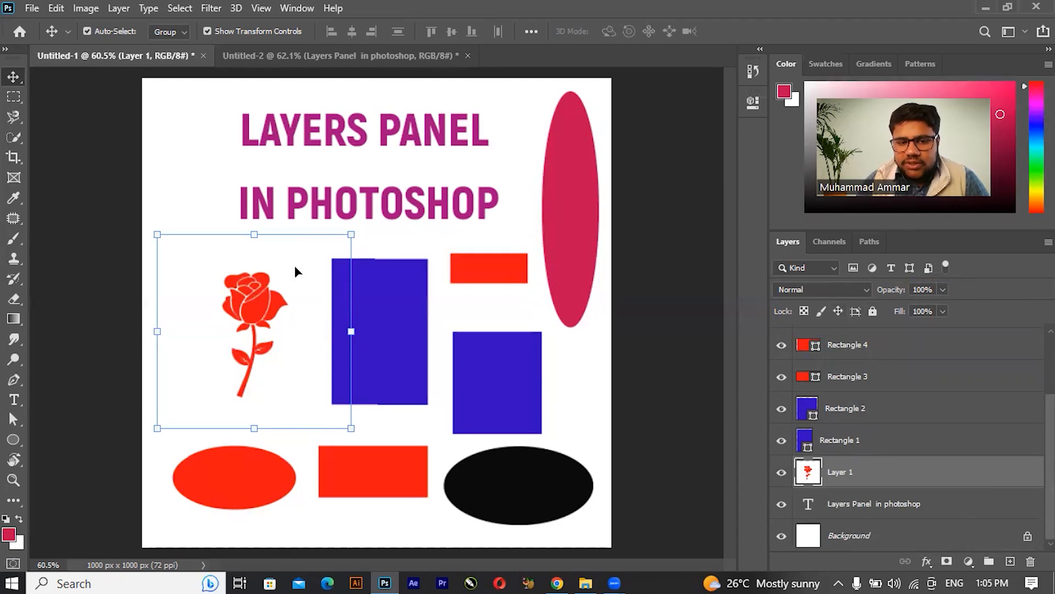
- Move the rose slightly up and closer to the large blue rectangle, and lock Layer 1's position
click(379, 297)
drag(282, 299, 304, 285)
click(838, 311)
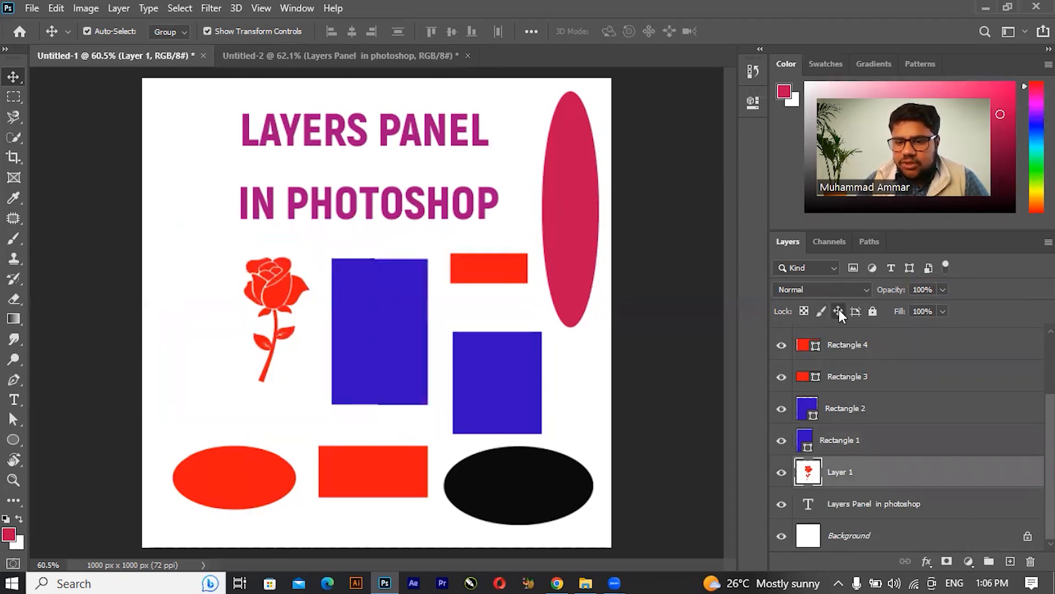
- Try to move the position-locked rose, and open Layer 1's layer style settings and cancel them
drag(270, 319, 342, 313)
drag(273, 287, 241, 332)
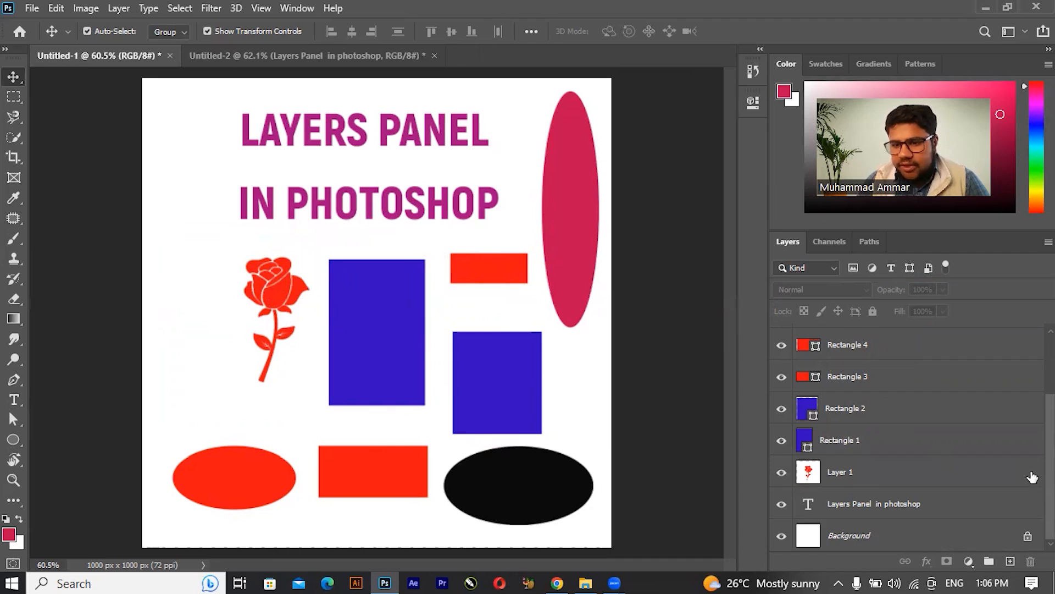
double_click(822, 314)
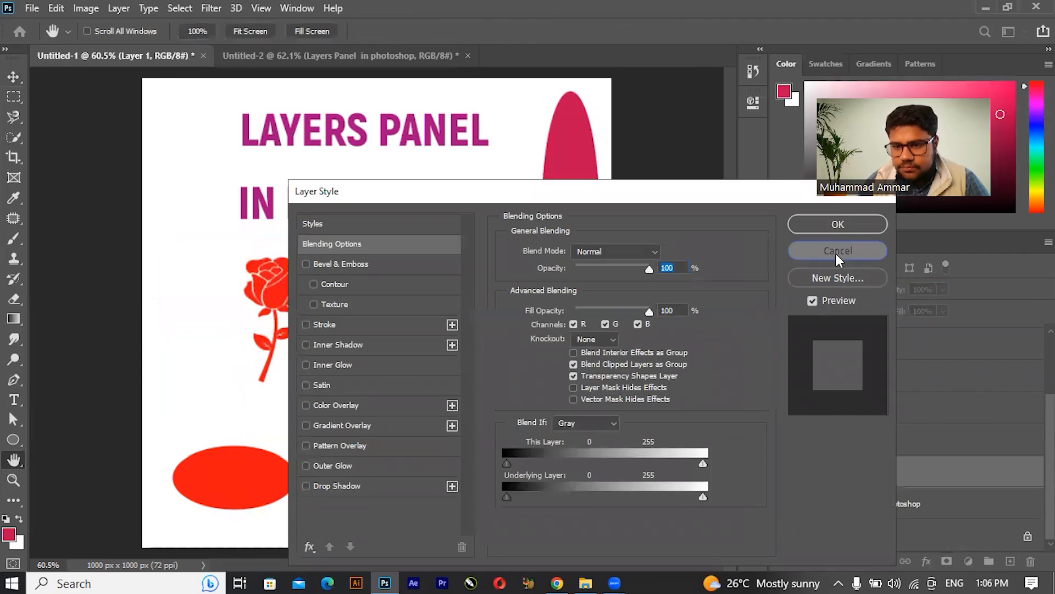
key(Escape)
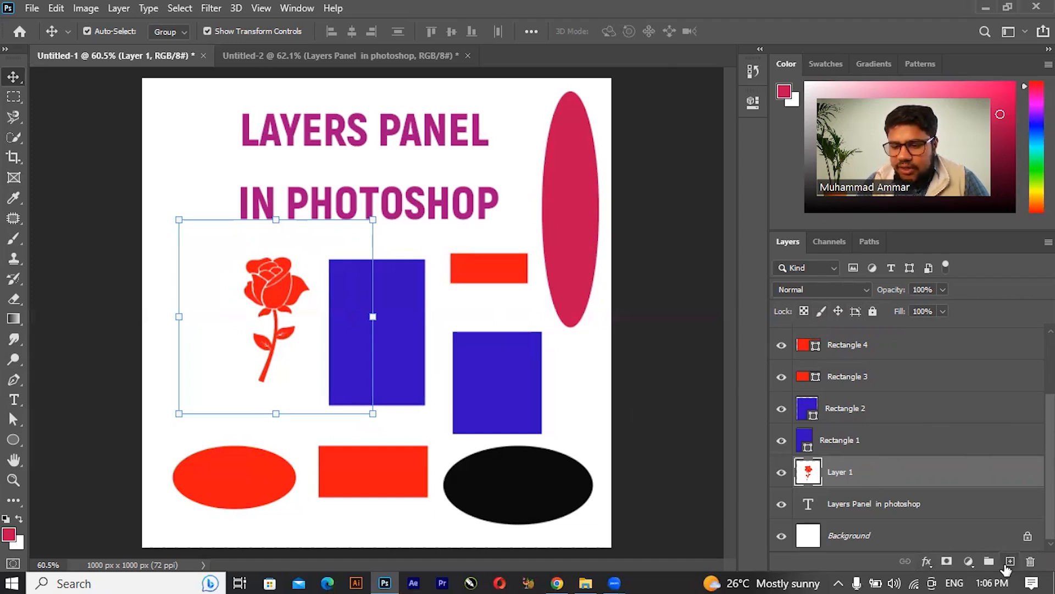
- Add a new blank layer above Layer 1, look over the fill and adjustment layer types, and select the Rectangle 3 layer
click(1008, 563)
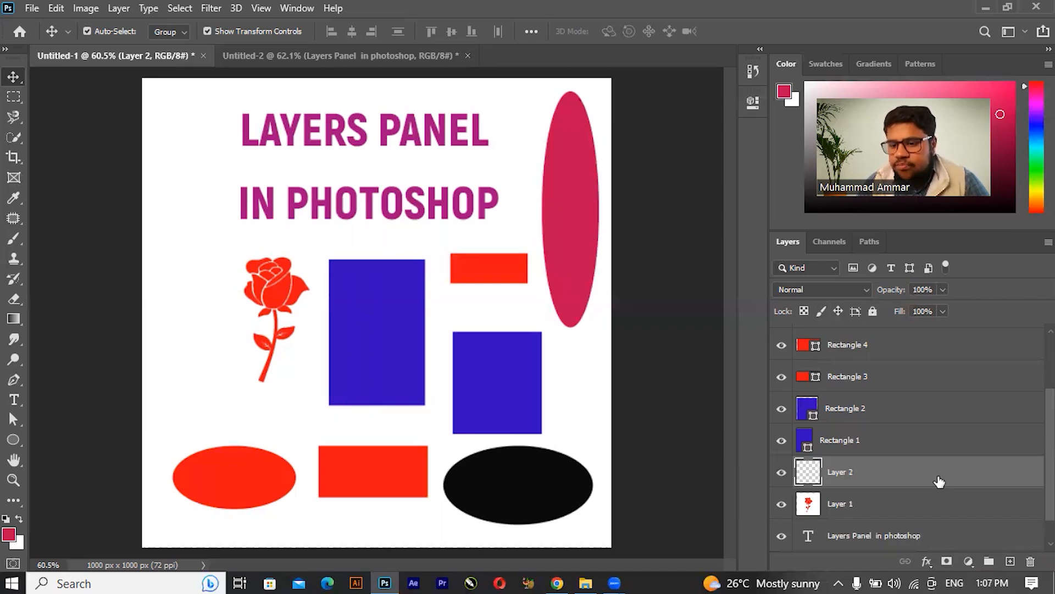
click(968, 561)
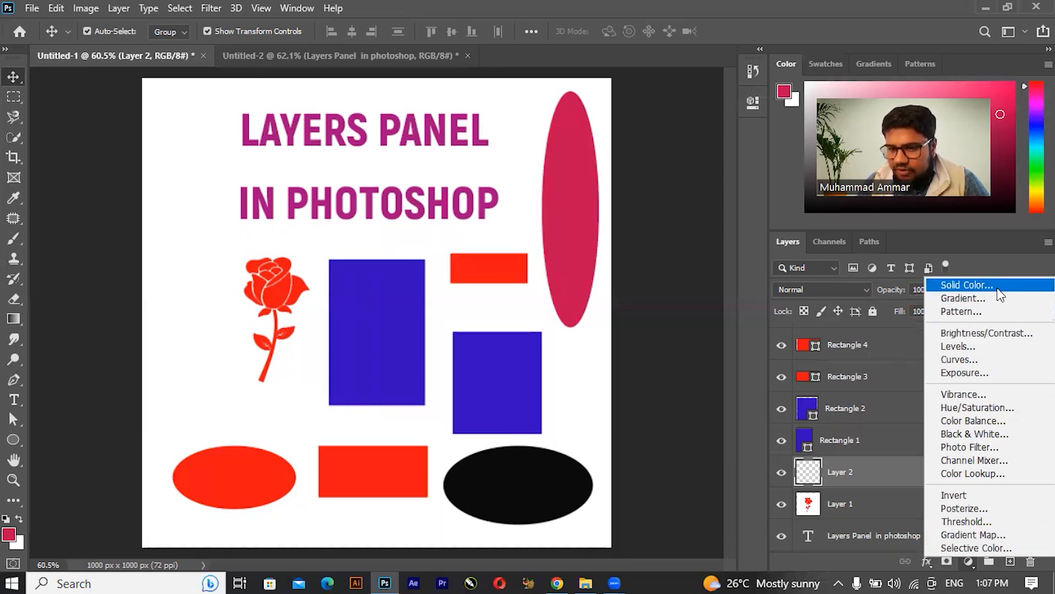
click(865, 381)
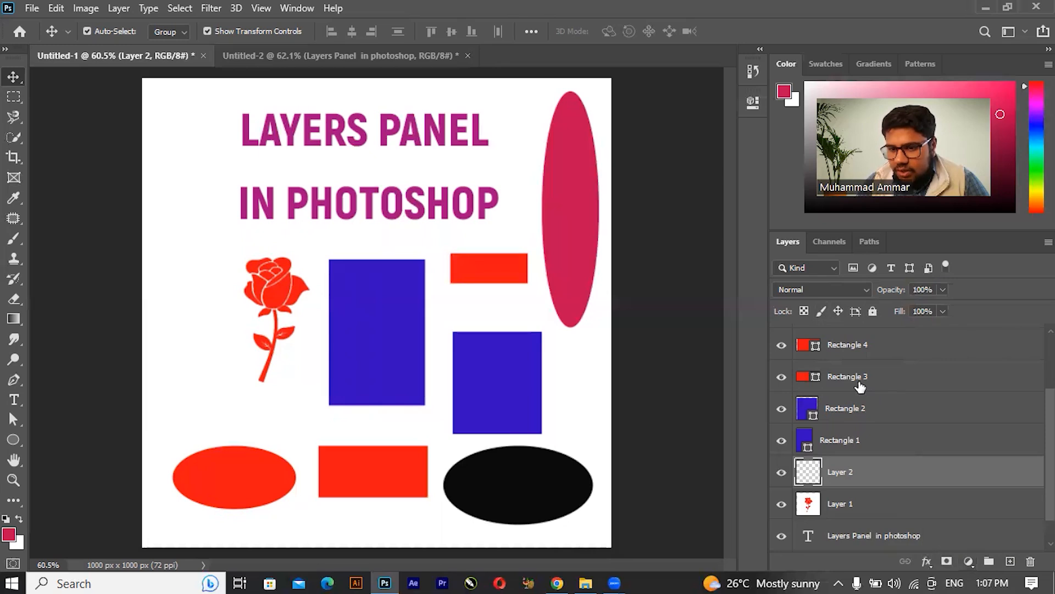
click(861, 385)
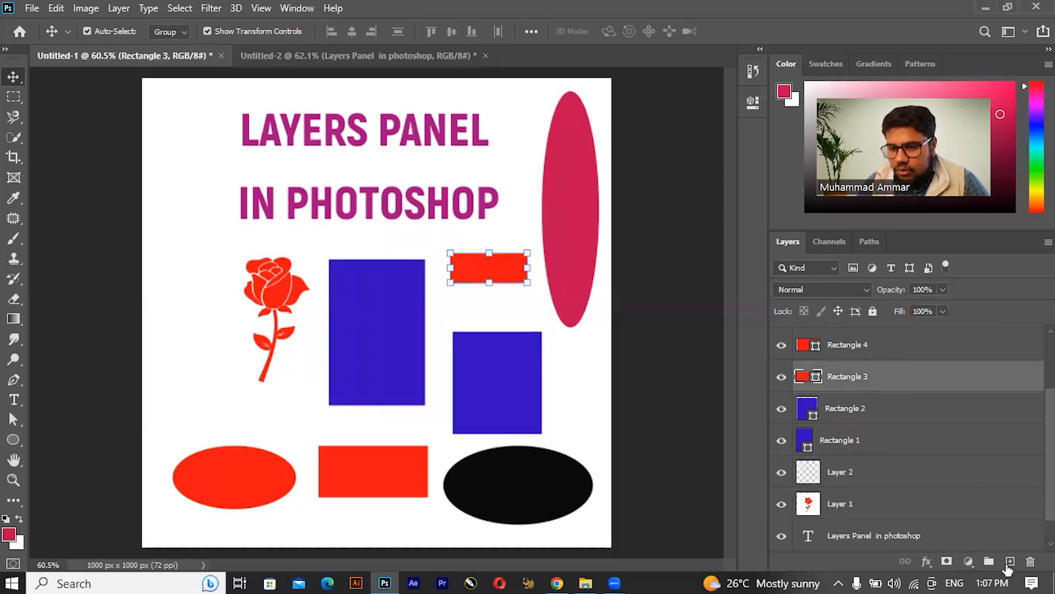
- Try a Solid Color fill layer above Rectangle 3 and a layer mask on Rectangle 3, discarding both
click(968, 561)
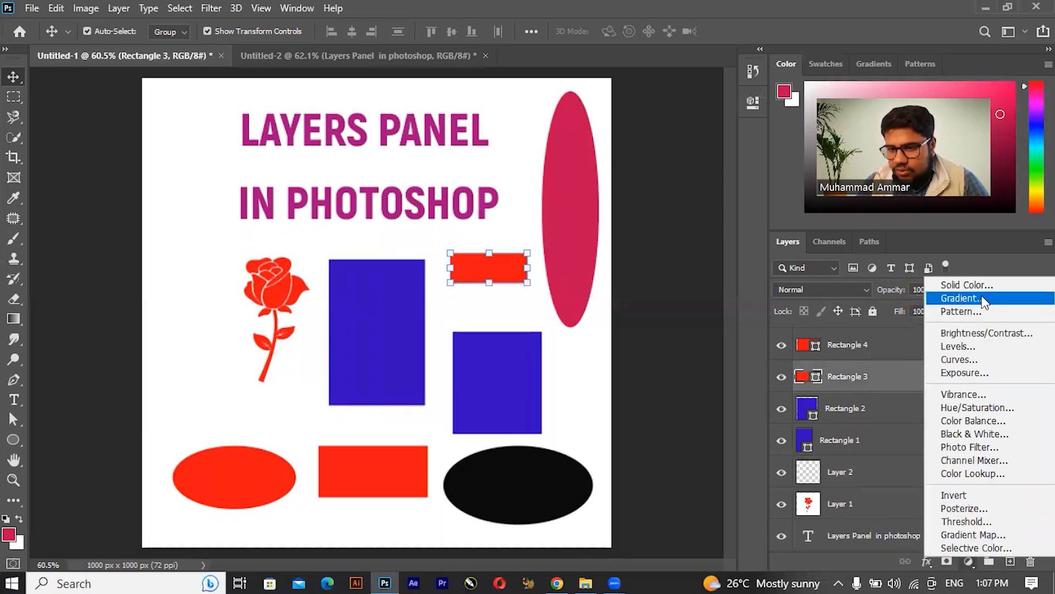
click(966, 285)
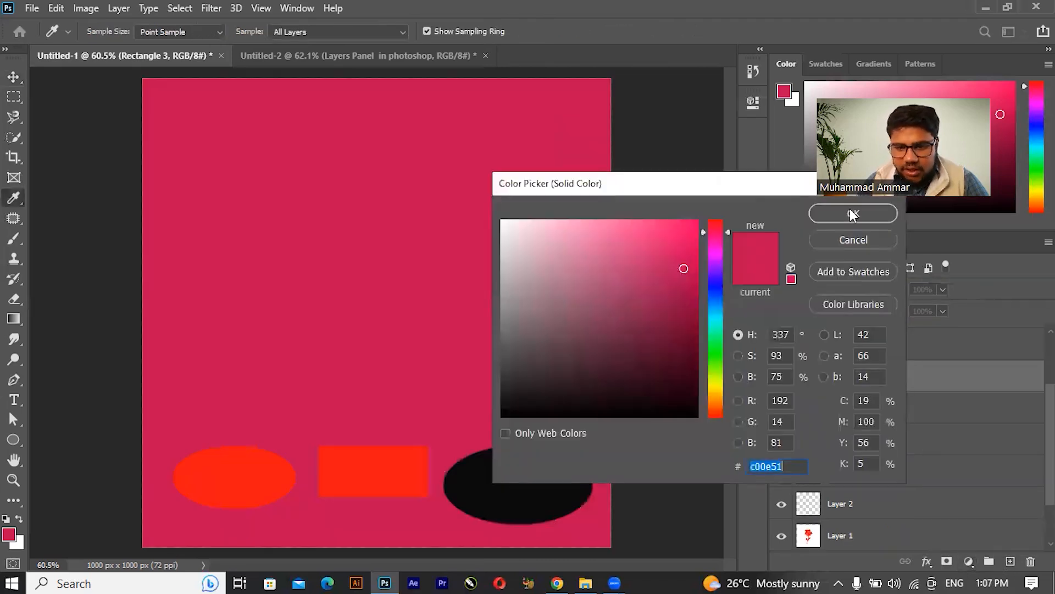
click(841, 240)
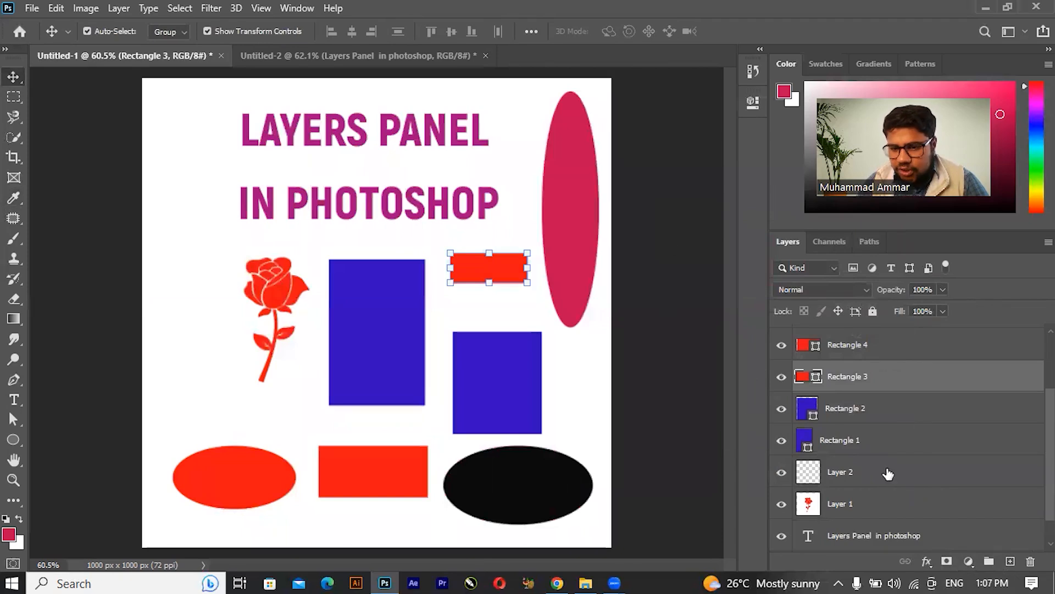
click(944, 563)
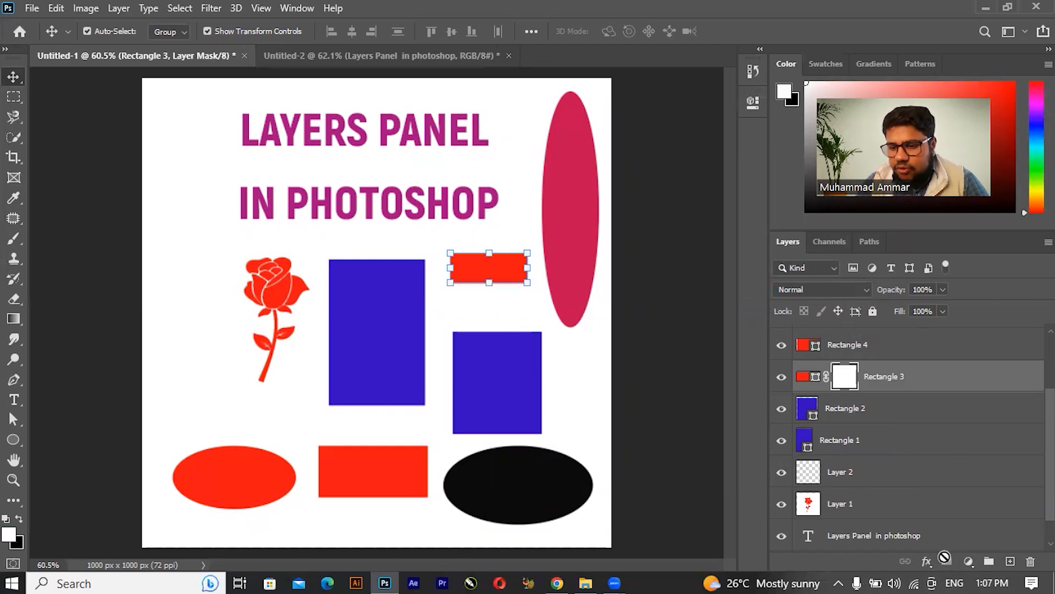
key(ctrl+z)
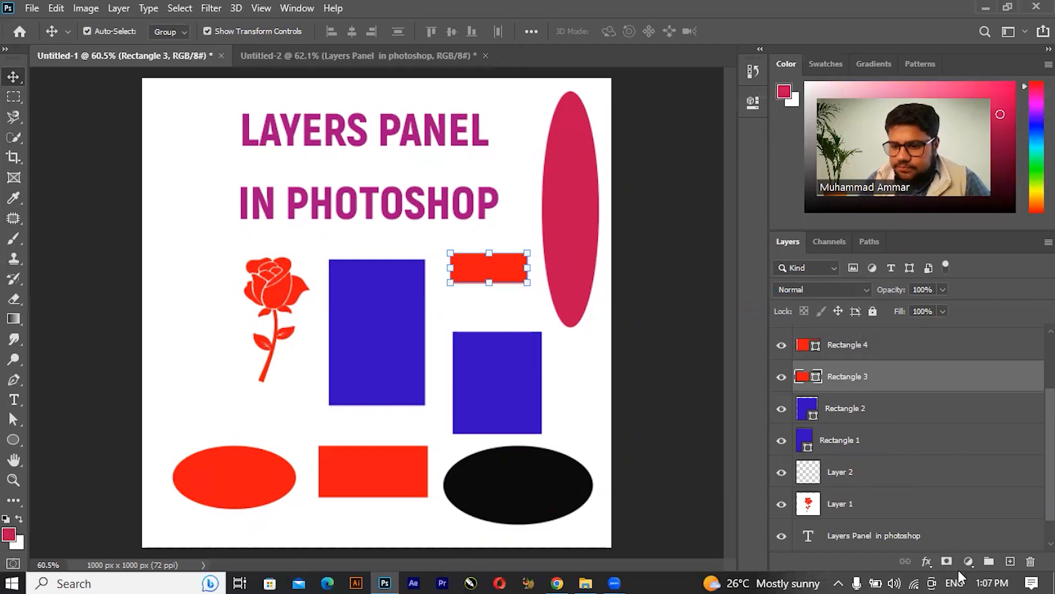
- Open the Blending Options for Rectangle 3 and place the Layer Style dialog clear of the small red rectangle
click(928, 561)
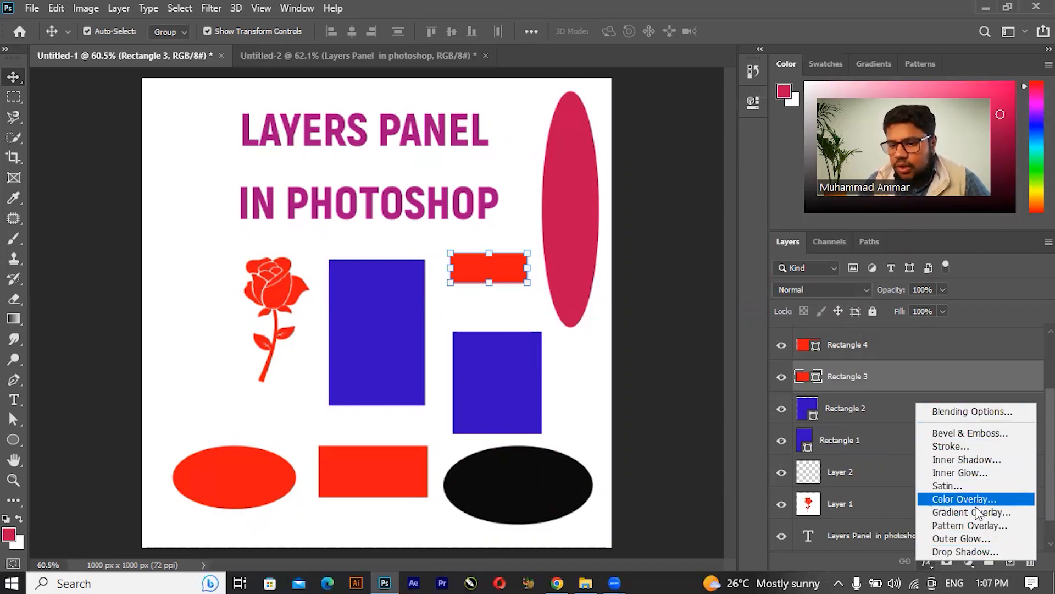
click(975, 413)
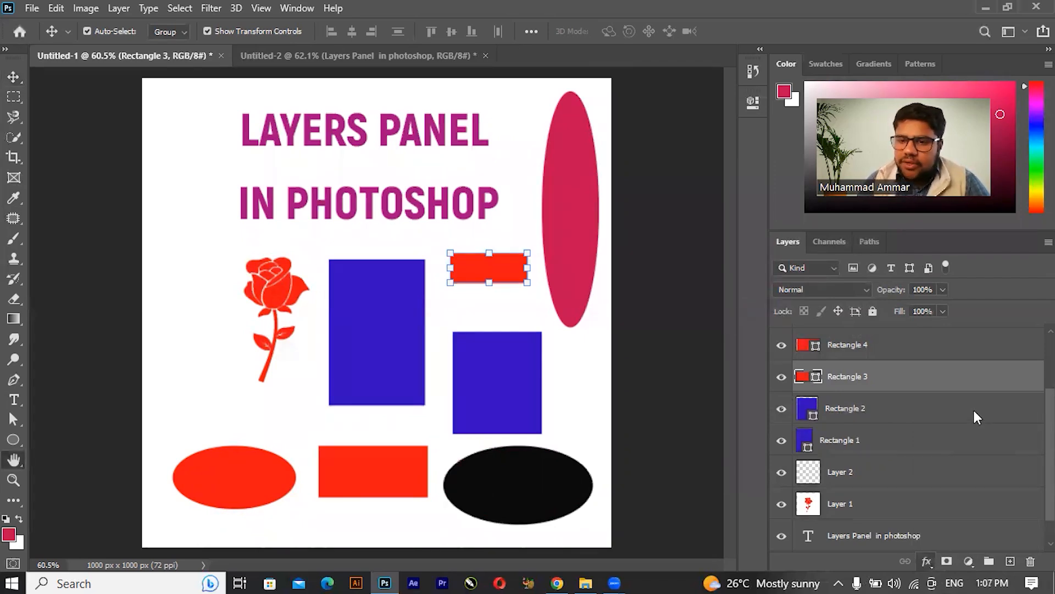
drag(499, 195, 607, 212)
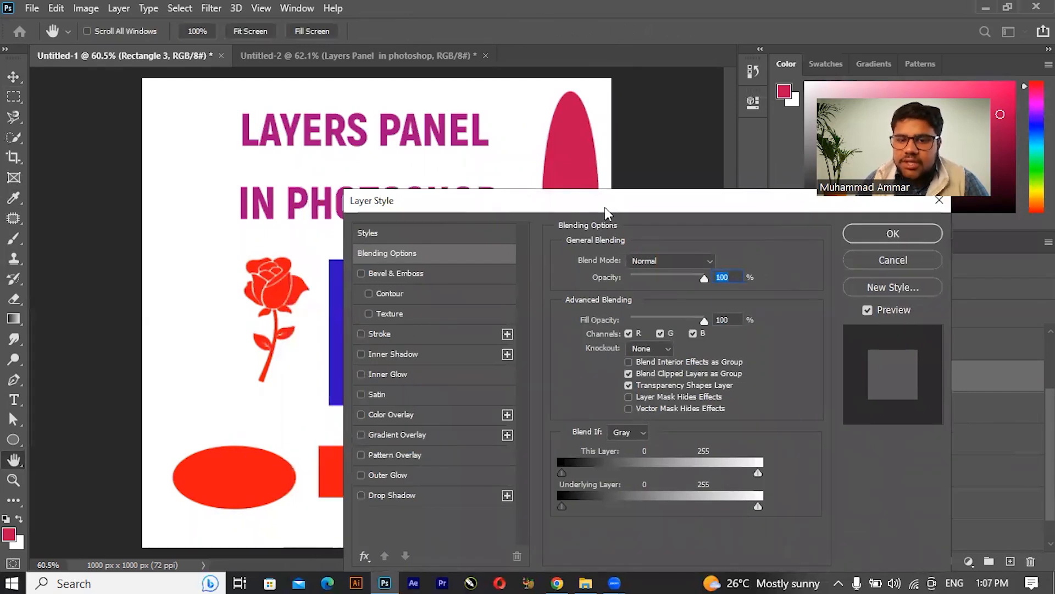
drag(605, 207, 739, 135)
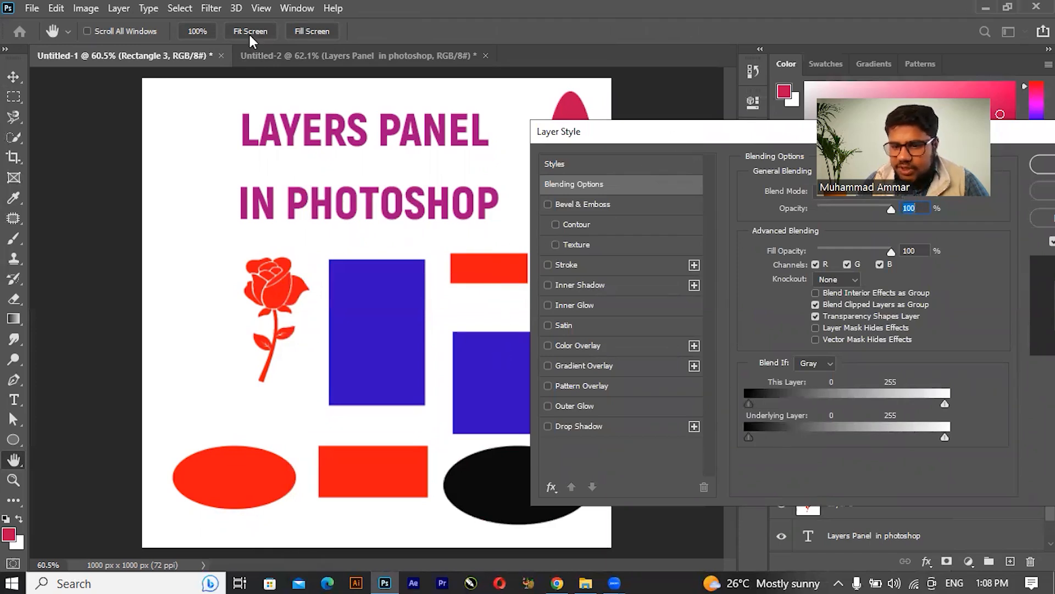
drag(673, 137, 225, 18)
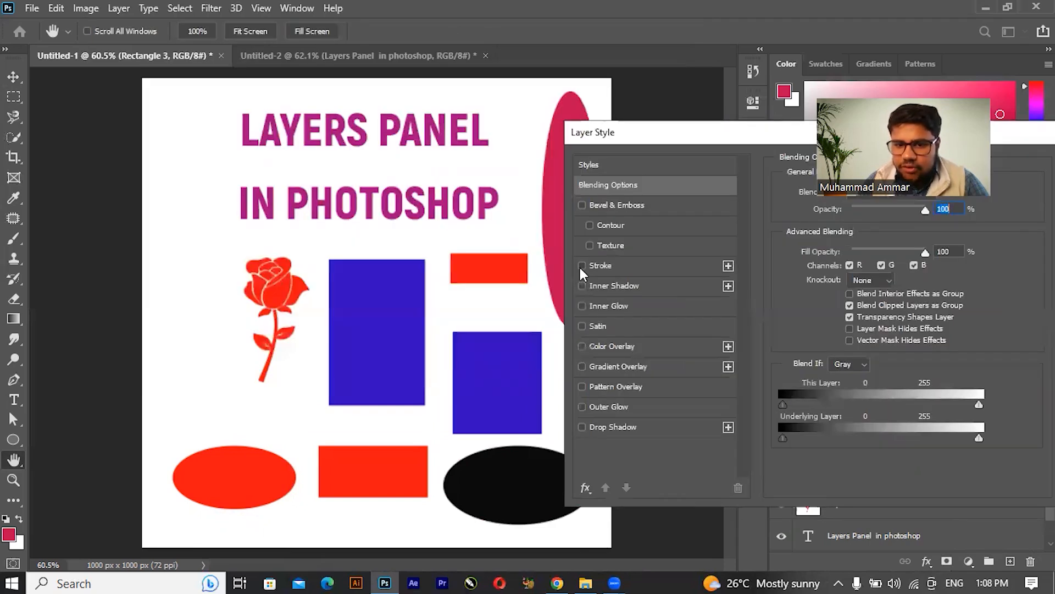
- Preview the Stroke effect on the small red rectangle at 200% zoom and turn the effect off again
click(582, 265)
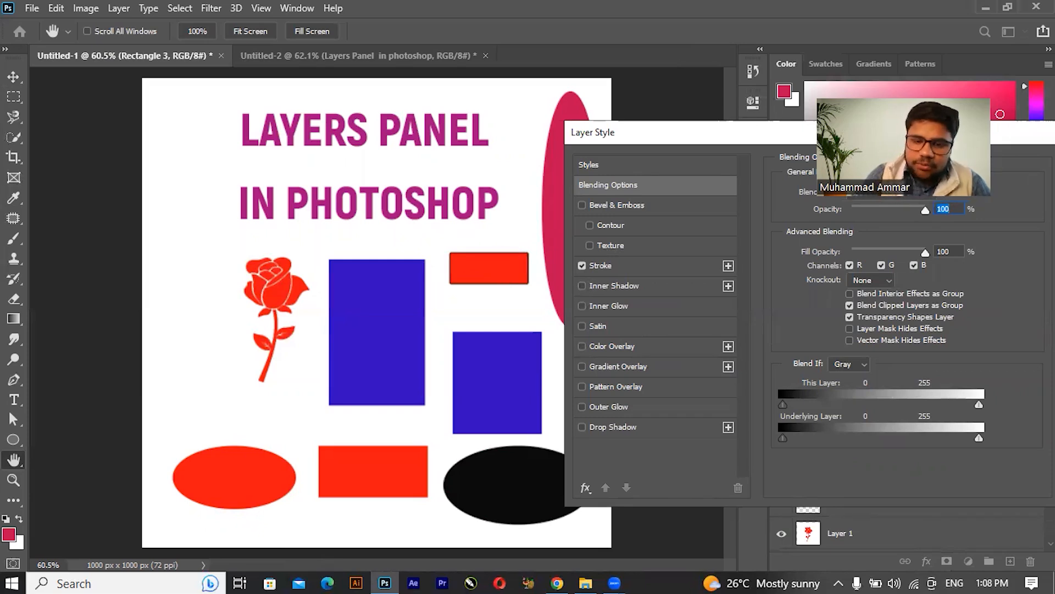
key(ctrl+plus)
key(ctrl+plus)
key(ctrl+plus)
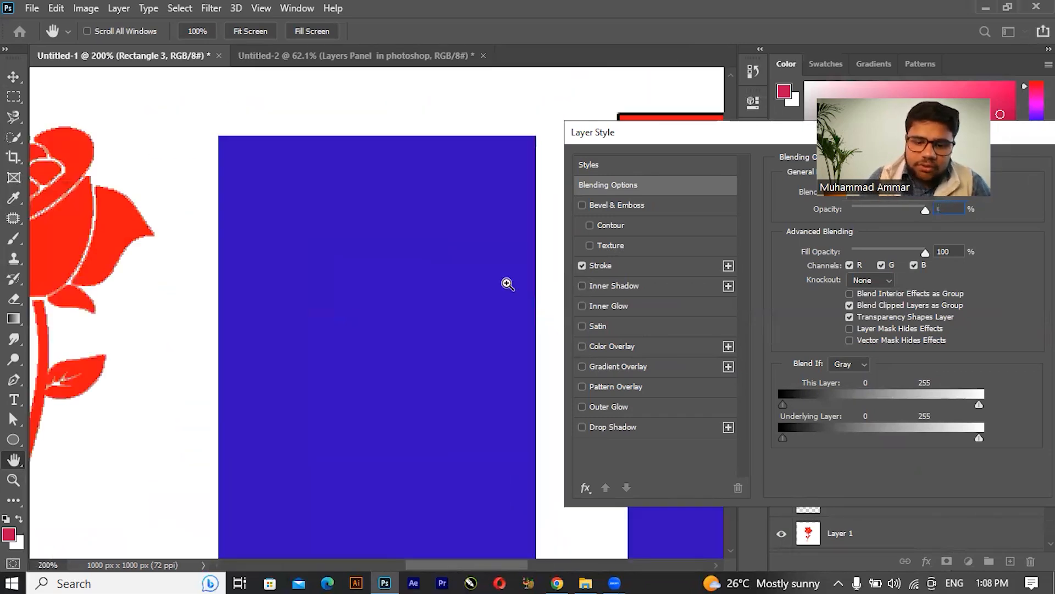
drag(461, 565, 537, 564)
click(581, 266)
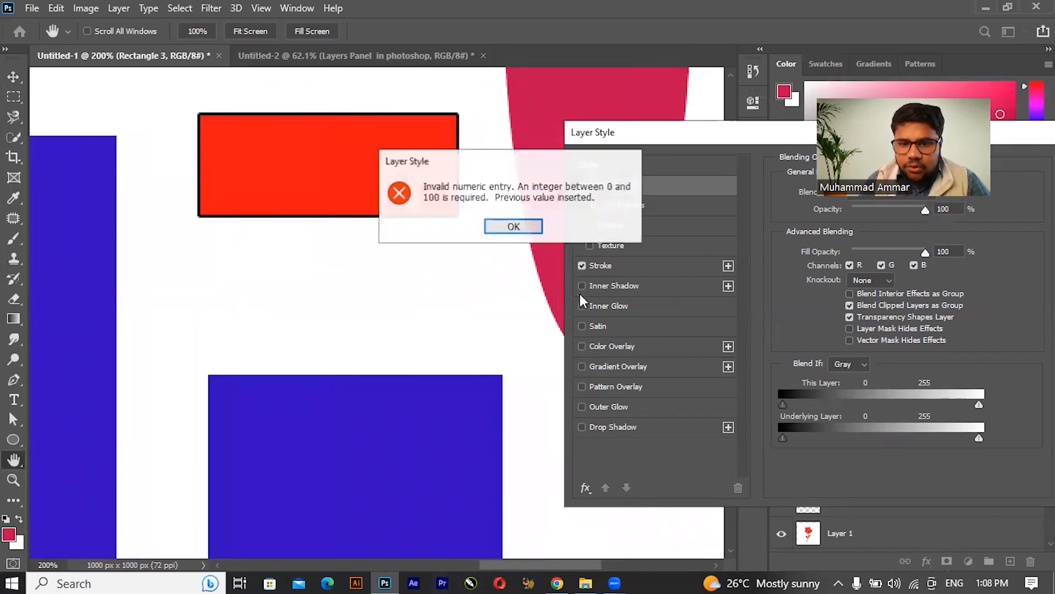
click(530, 228)
click(582, 266)
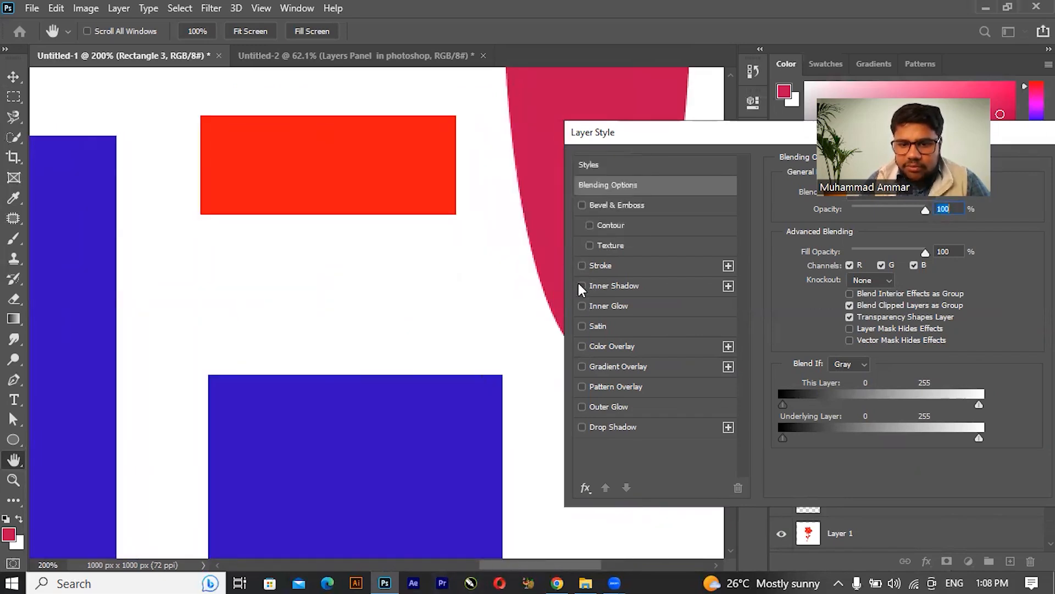
- Preview the Inner Shadow, Satin and Gradient Overlay effects on Rectangle 3 one at a time
click(582, 286)
click(582, 286)
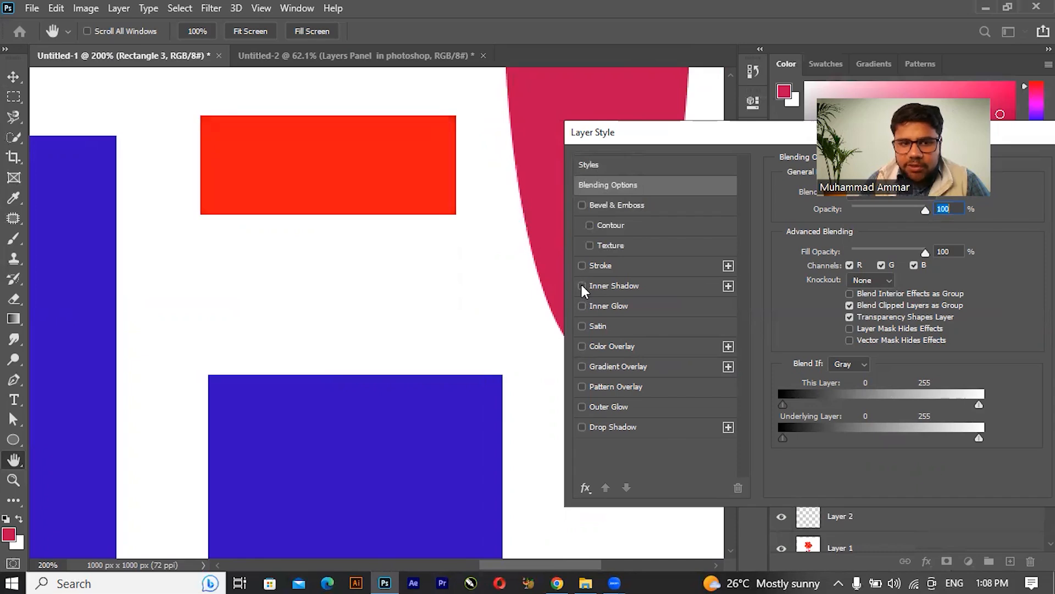
click(583, 326)
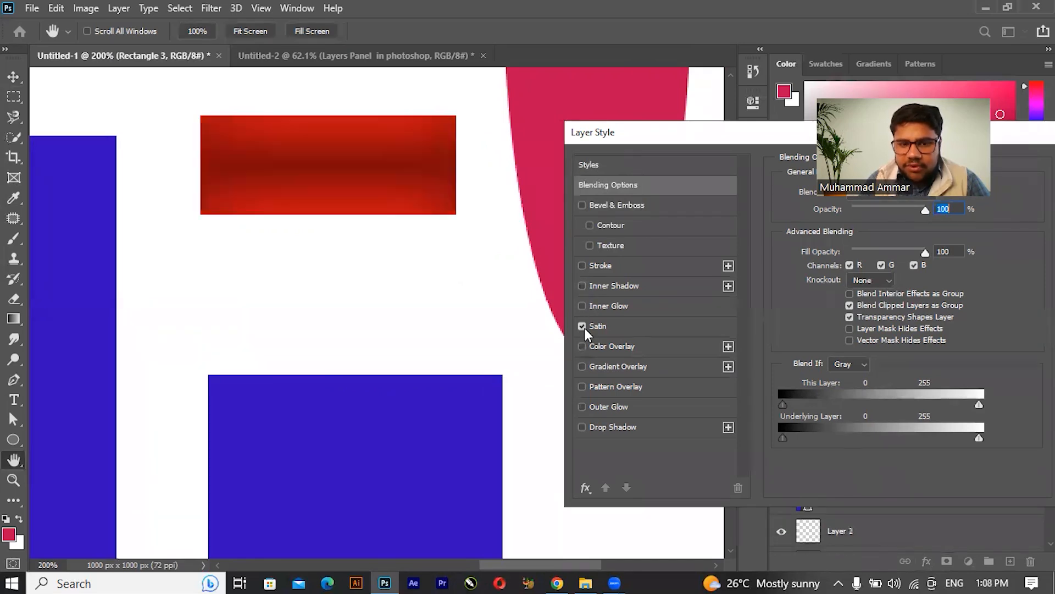
click(582, 326)
click(582, 366)
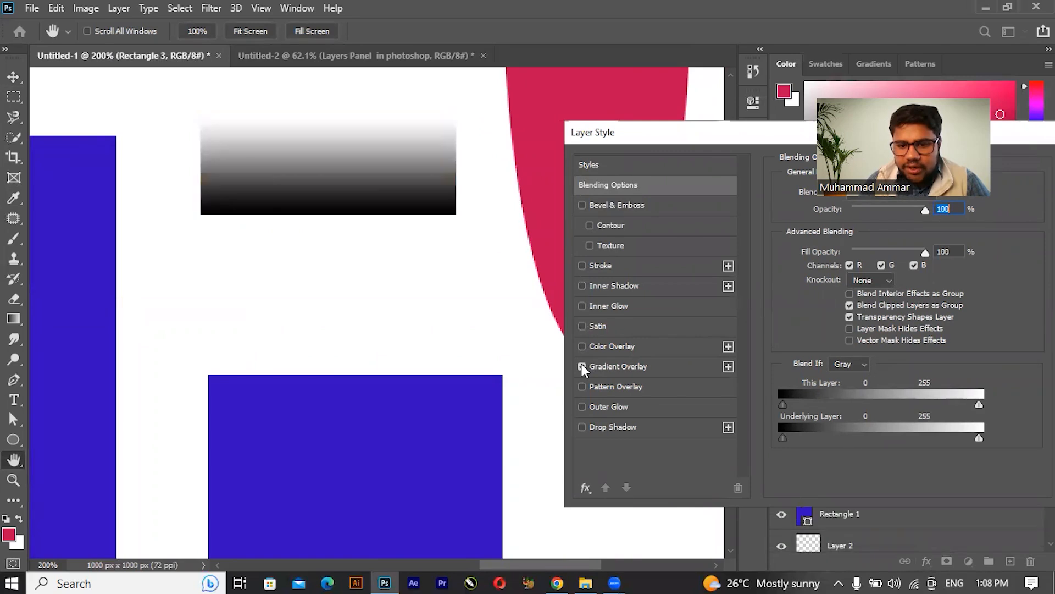
- Preview the Outer Glow, Pattern Overlay and Drop Shadow effects on Rectangle 3 one at a time
click(581, 406)
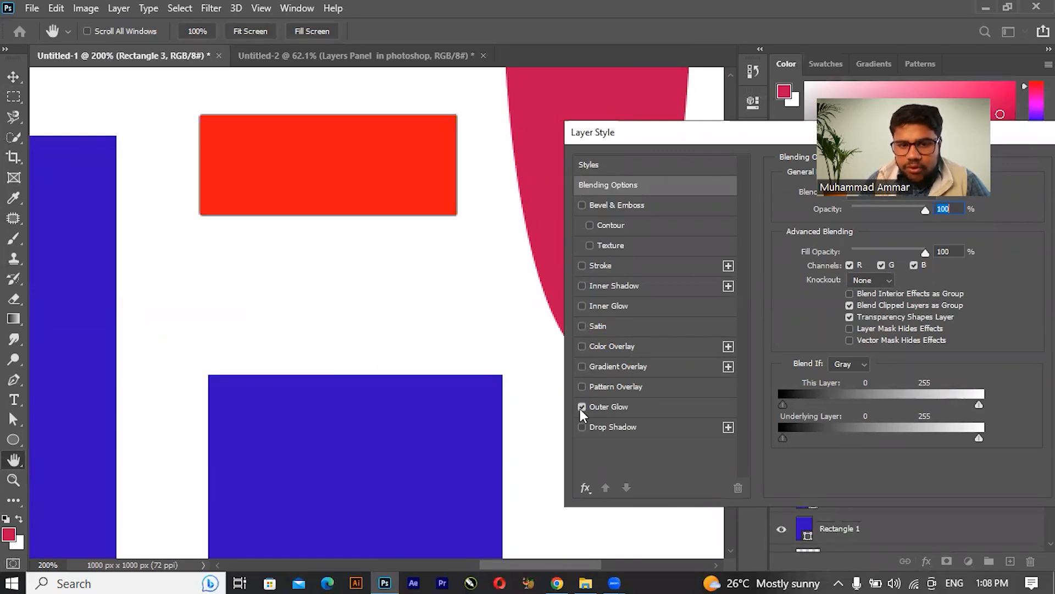
click(582, 406)
click(581, 387)
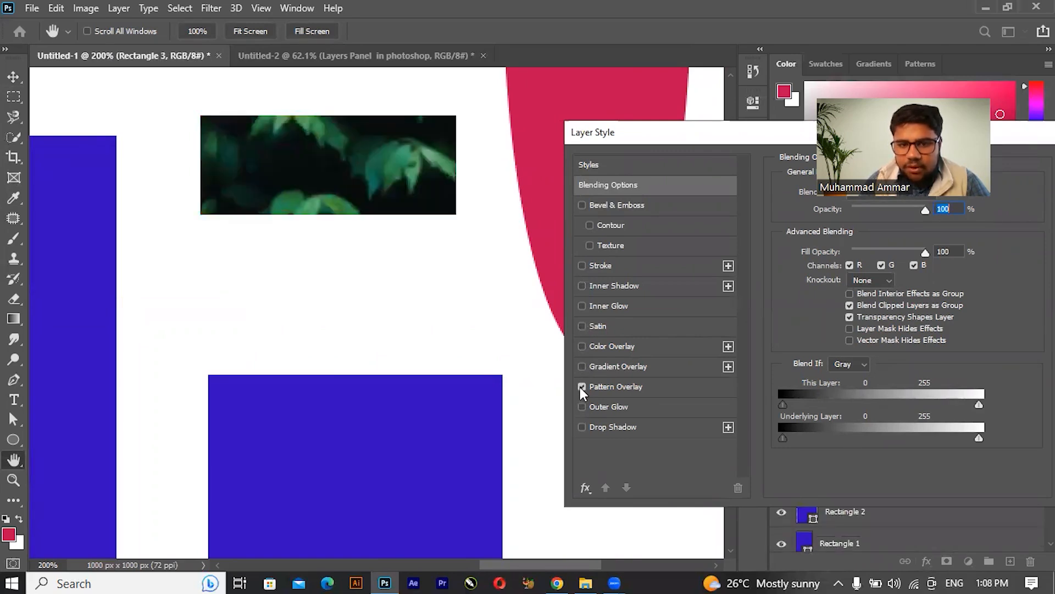
click(582, 387)
click(582, 427)
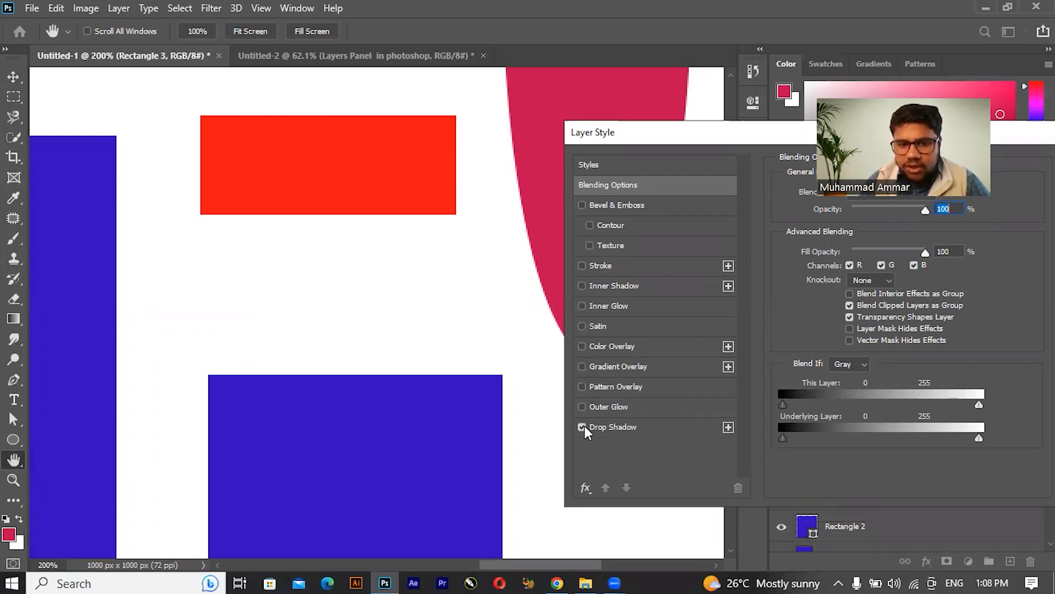
- Preview Bevel & Emboss with Contour and Texture on Rectangle 3, and switch the bevel effects off again
click(580, 204)
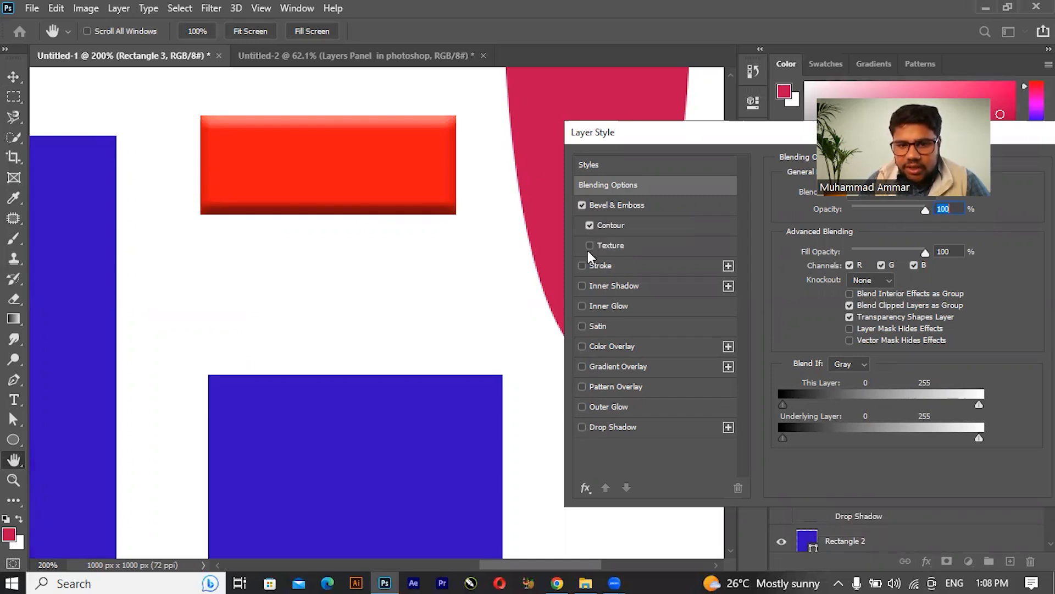
click(590, 246)
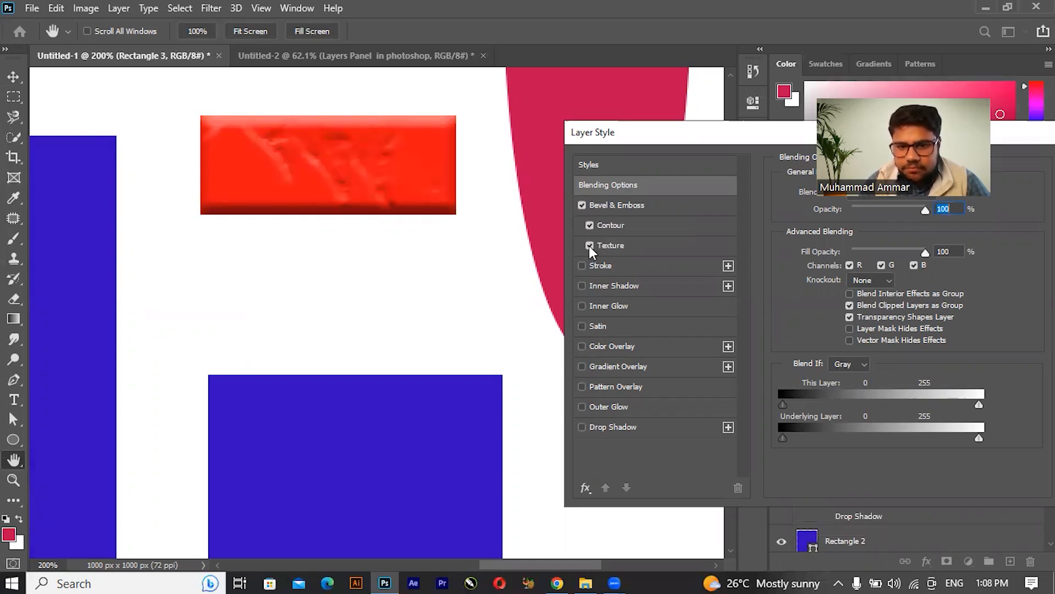
click(589, 246)
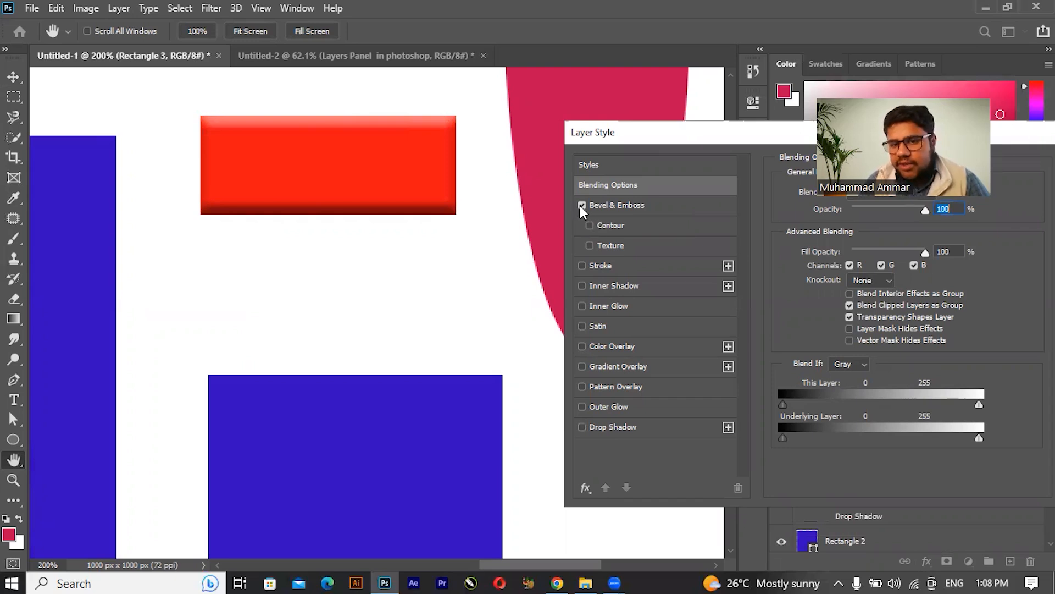
click(581, 206)
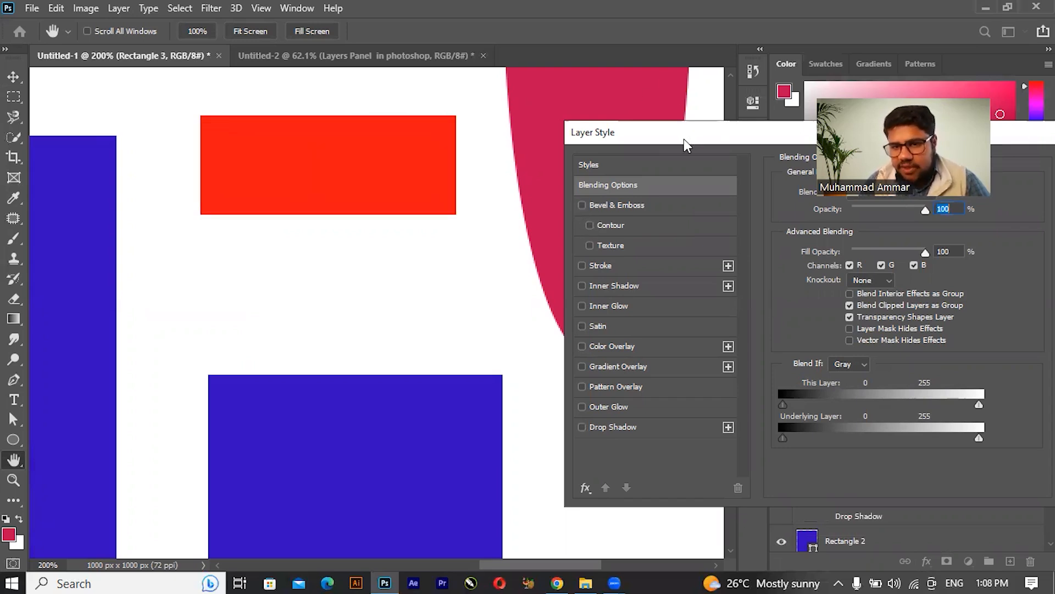
- Close Rectangle 3's Layer Style dialog without applying any effect and fit the whole document in view
drag(684, 138, 225, 69)
click(660, 126)
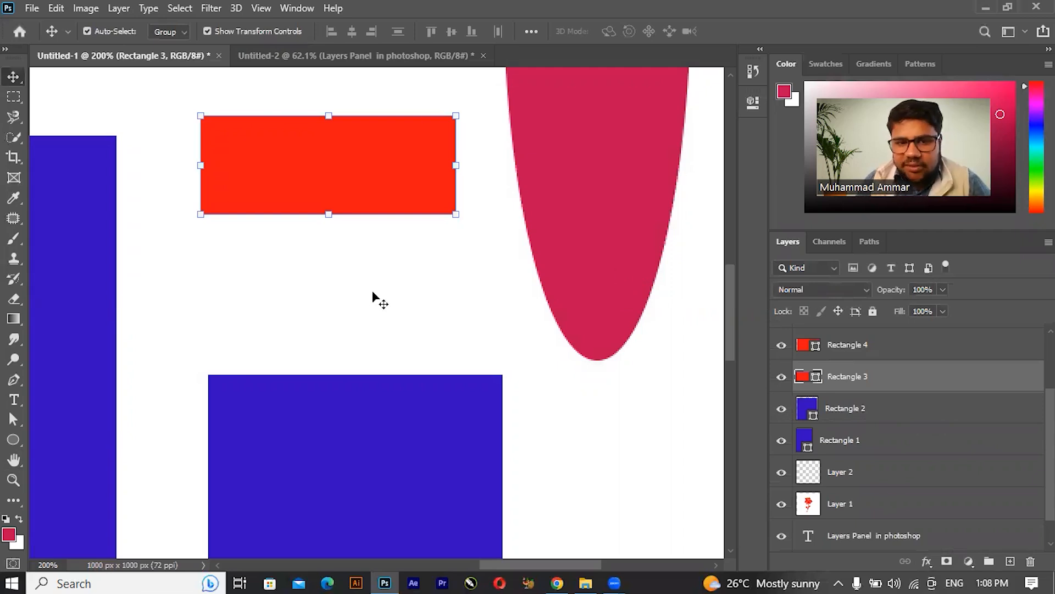
key(ctrl)
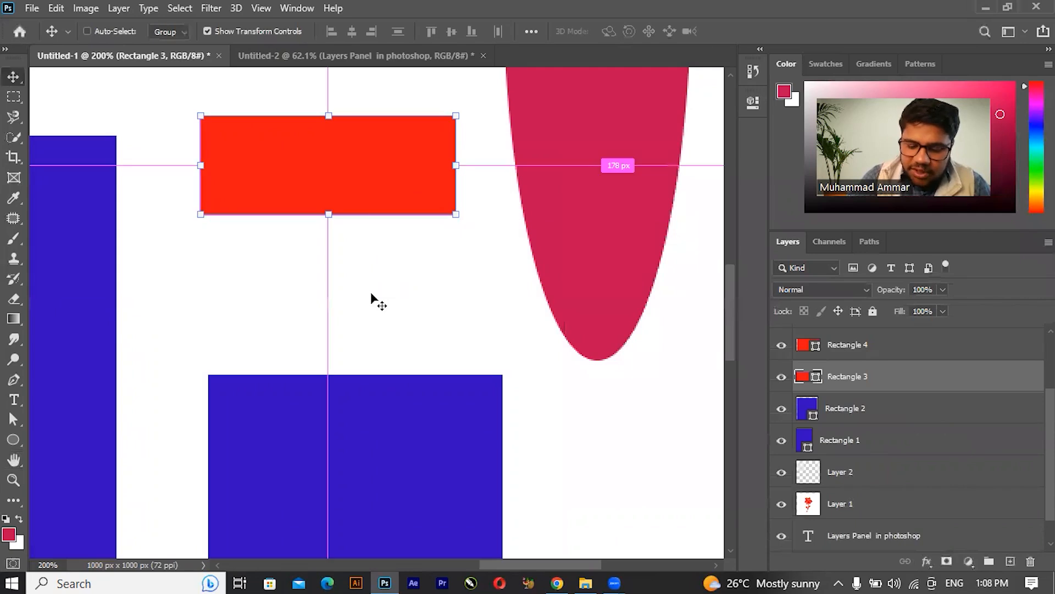
key(ctrl+0)
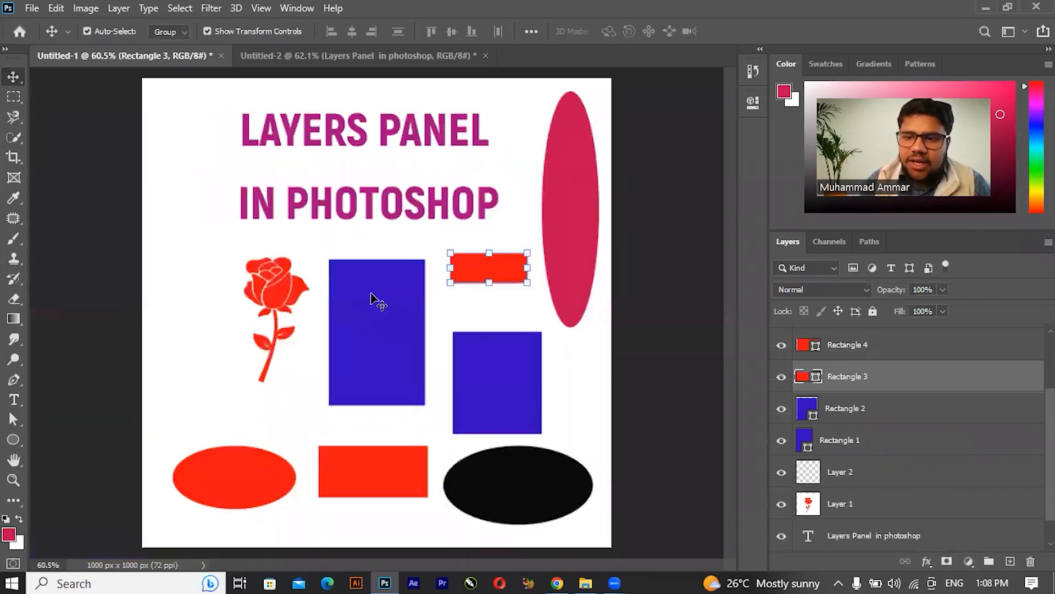
click(115, 115)
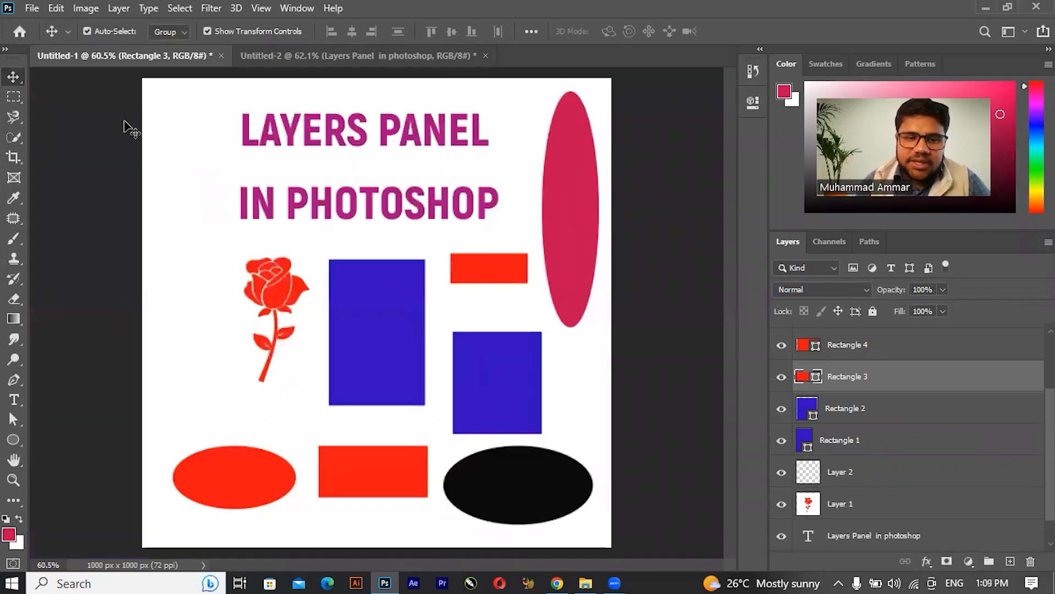
- Move the small red Rectangle 3 over Rectangle 1's edge and the blue Rectangle 2 beneath its other end, and deselect
drag(483, 271, 444, 326)
drag(491, 363, 468, 314)
click(655, 401)
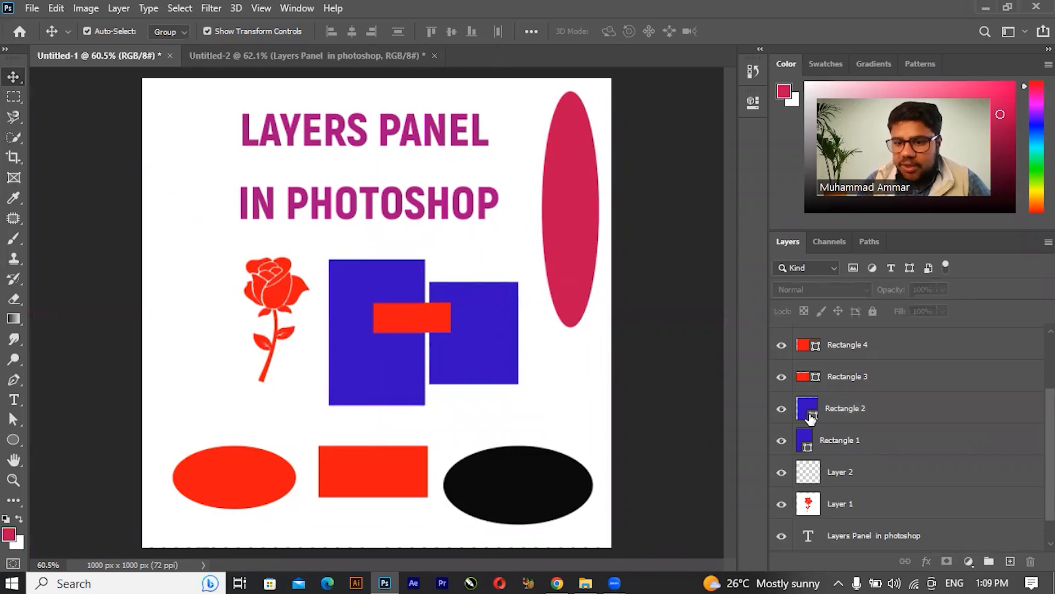
- Place the Rectangle 2 layer directly above Rectangle 3 in the layer order
click(783, 409)
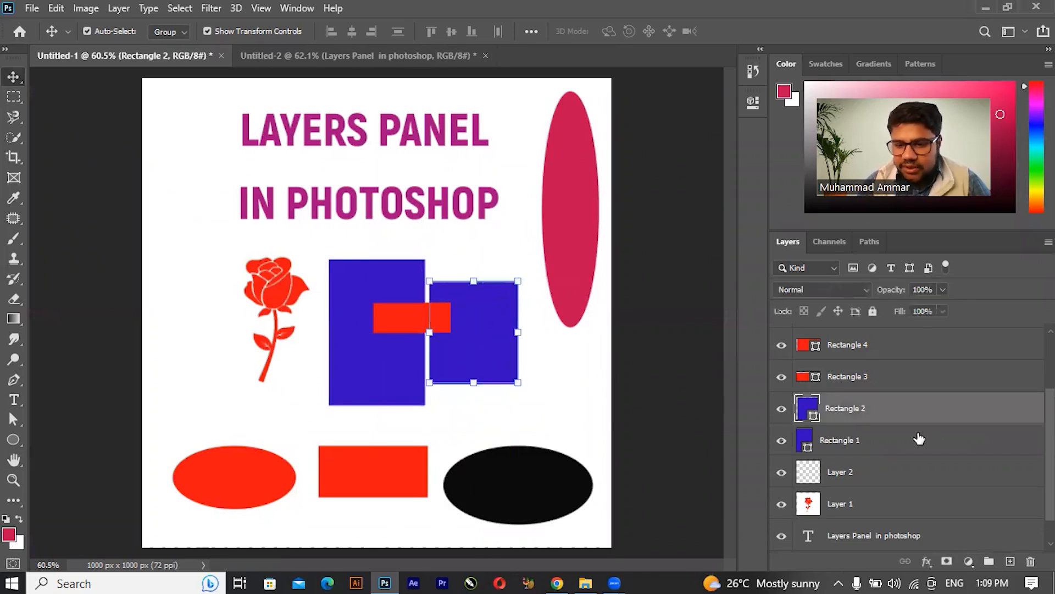
drag(895, 407, 914, 360)
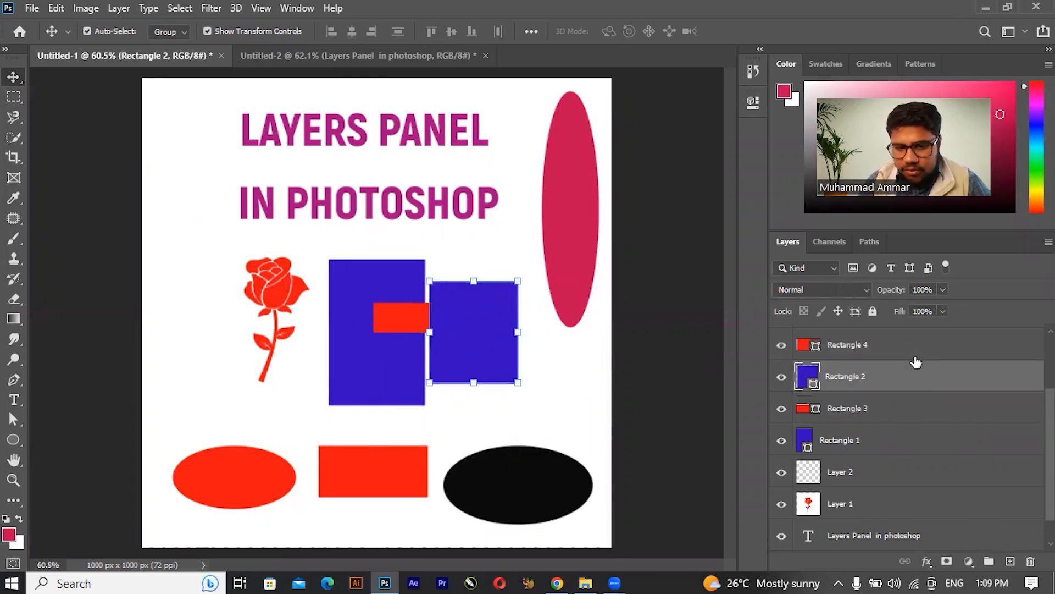
click(529, 347)
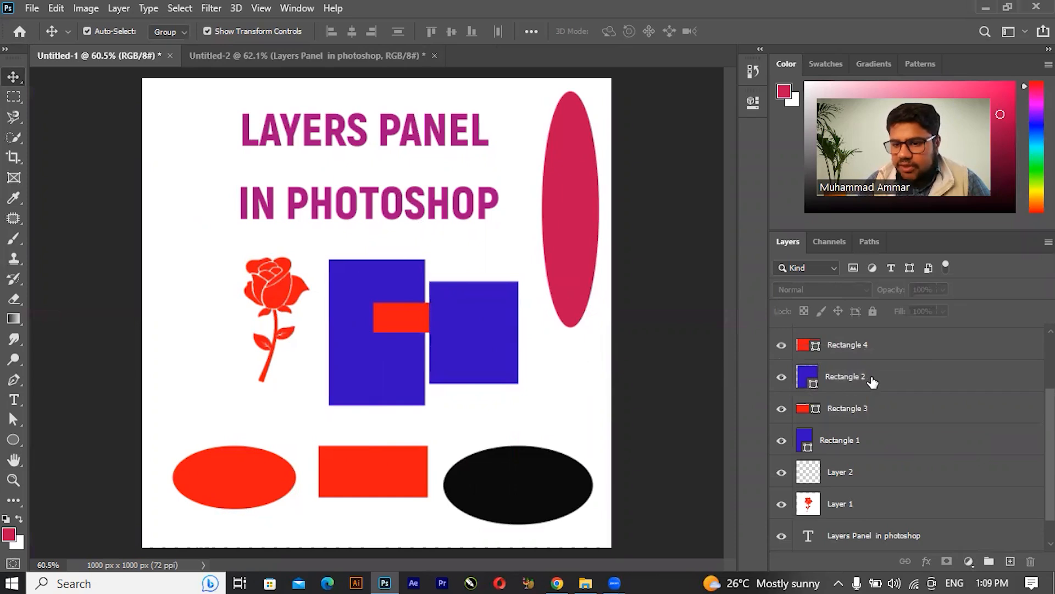
- Try placing the Rectangle 1 layer above Rectangle 3, and undo the reordering
click(898, 450)
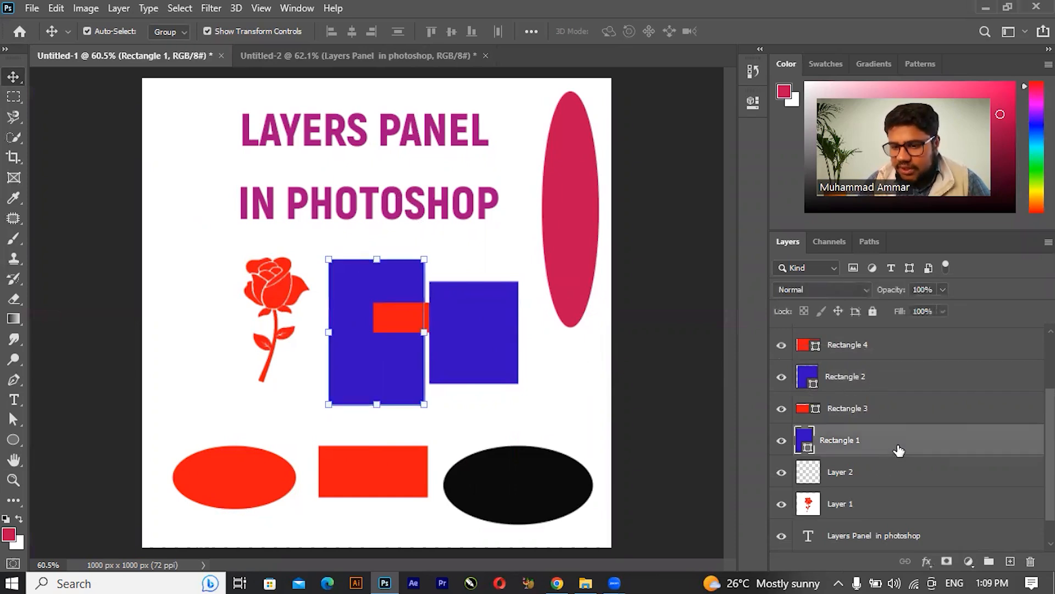
drag(899, 449, 897, 410)
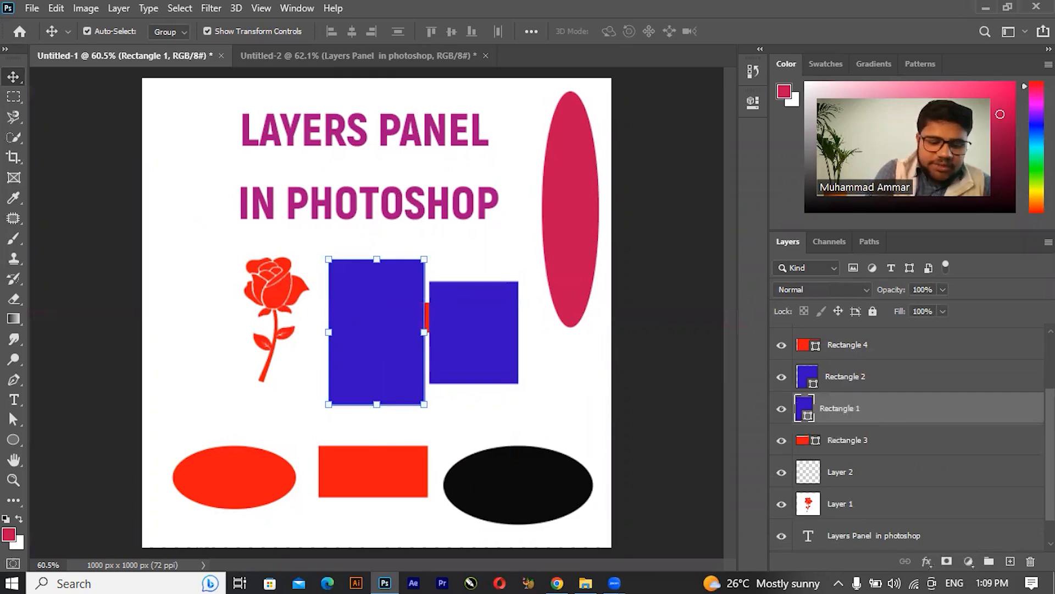
key(ctrl+z)
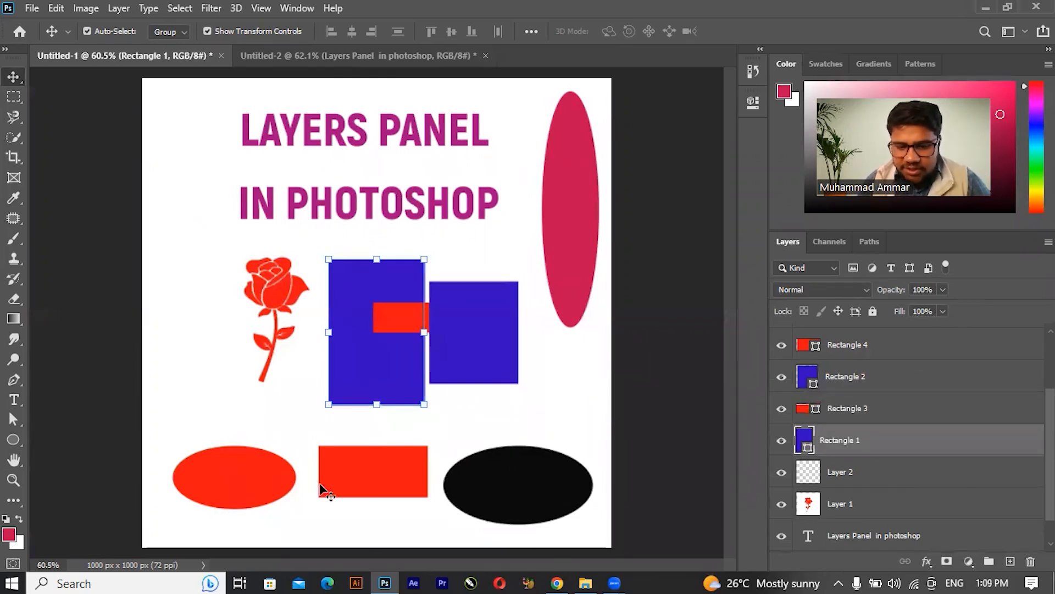
- Move Rectangle 4 over Rectangle 2's lower corner and Ellipse 3 over Rectangle 4, and place Rectangle 4 directly below Rectangle 2 in the layer order
drag(341, 487, 506, 376)
drag(494, 470, 483, 402)
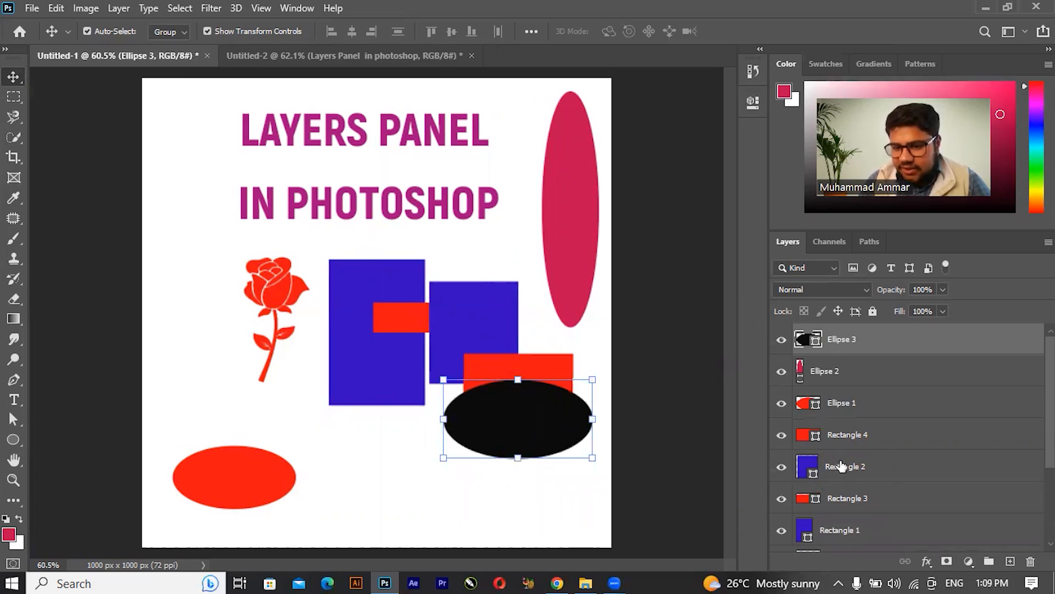
click(498, 345)
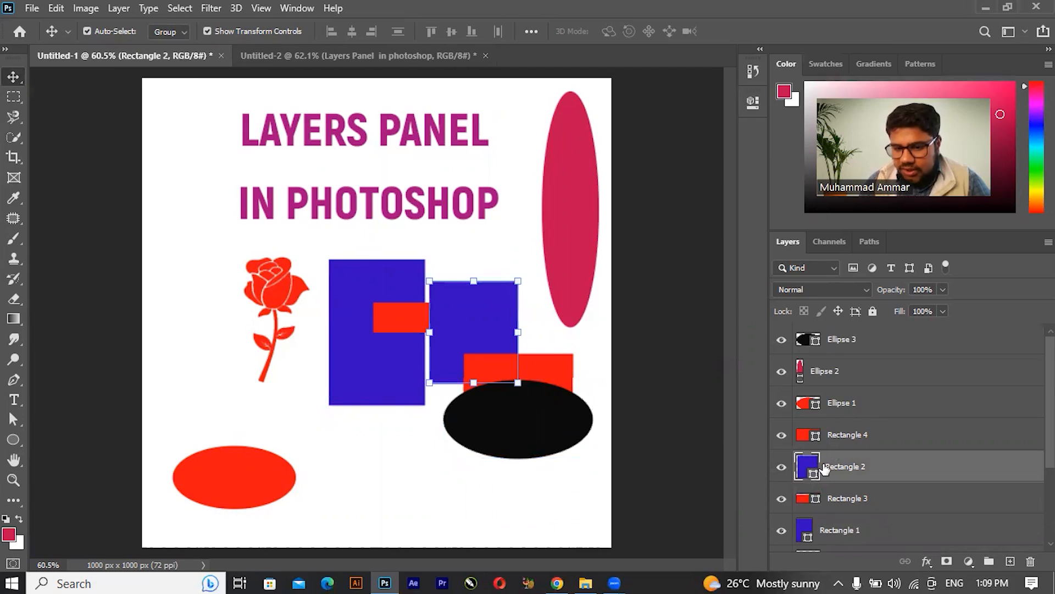
click(569, 363)
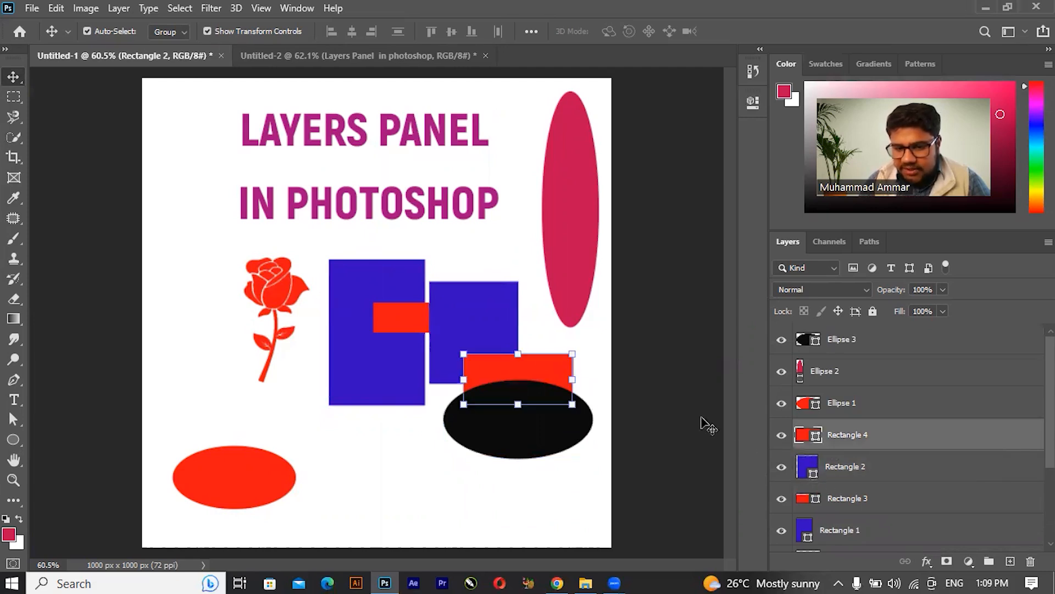
drag(843, 451, 849, 477)
click(624, 378)
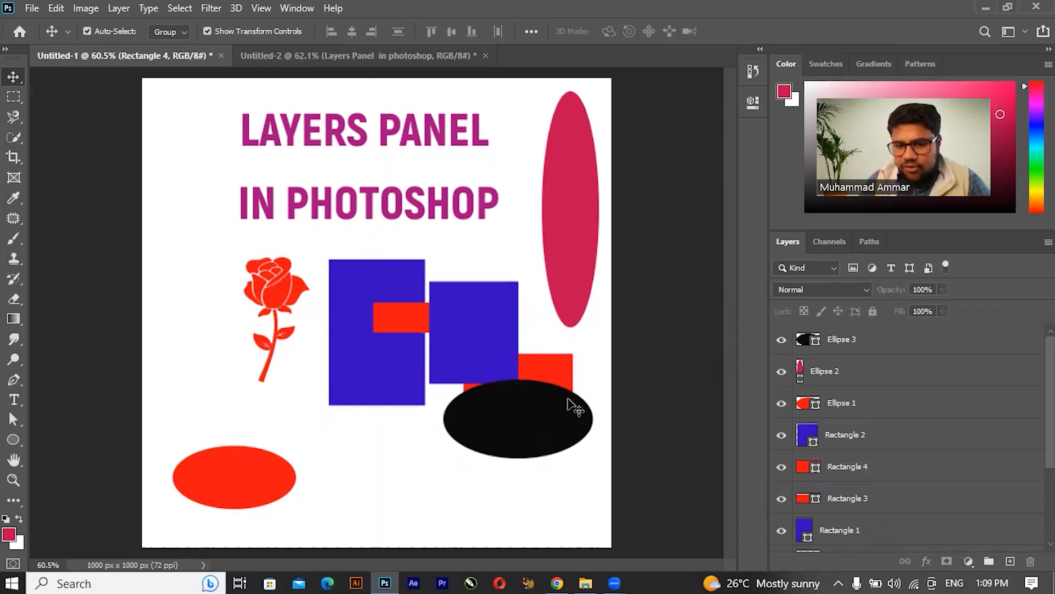
- Place the black Ellipse 3 layer between Rectangle 3 and Rectangle 1 in the layer order
click(546, 424)
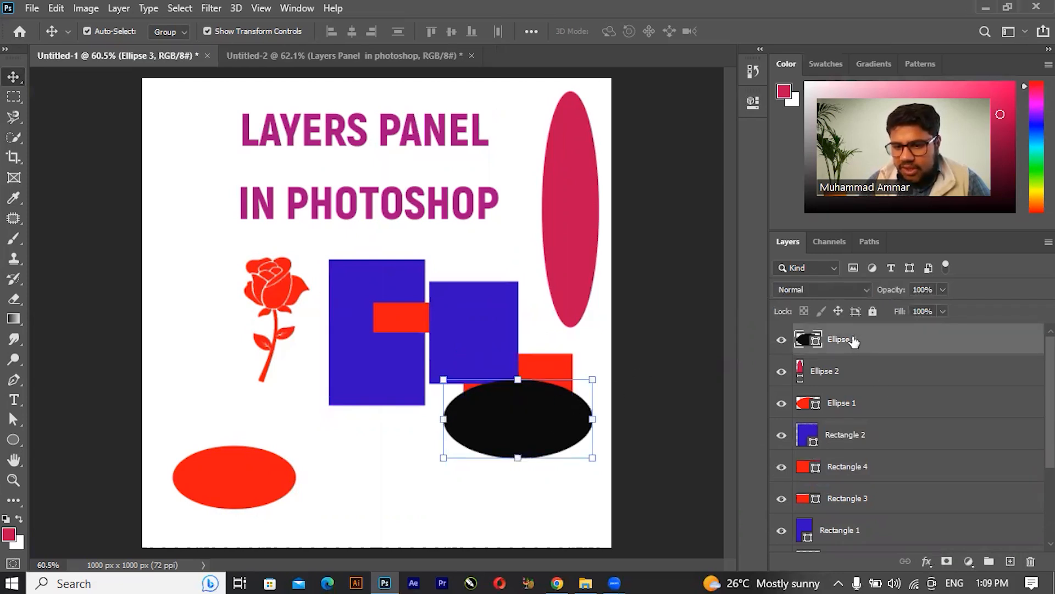
drag(856, 472, 856, 479)
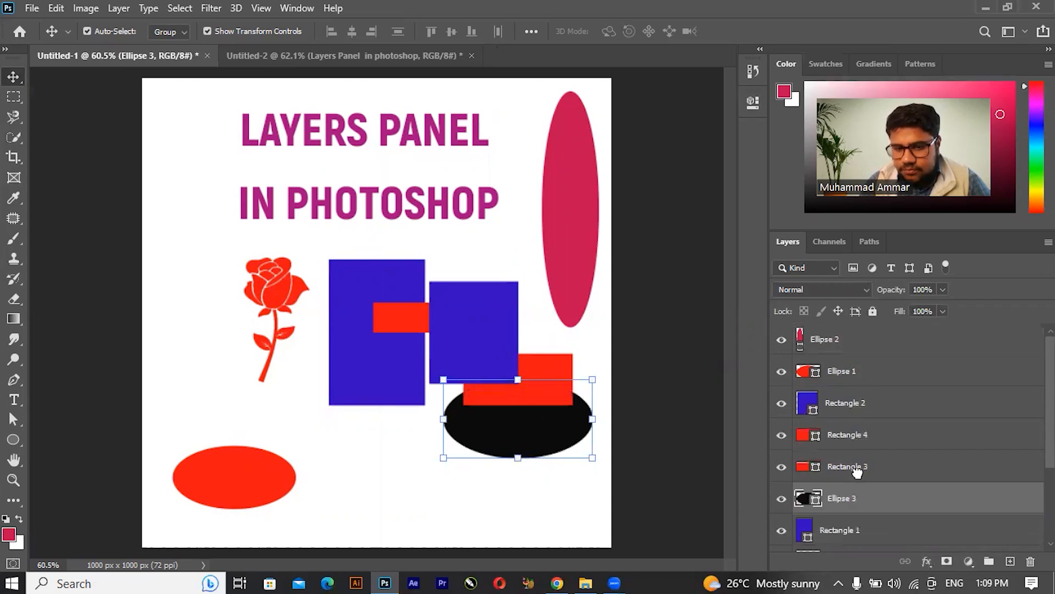
key(ctrl+t)
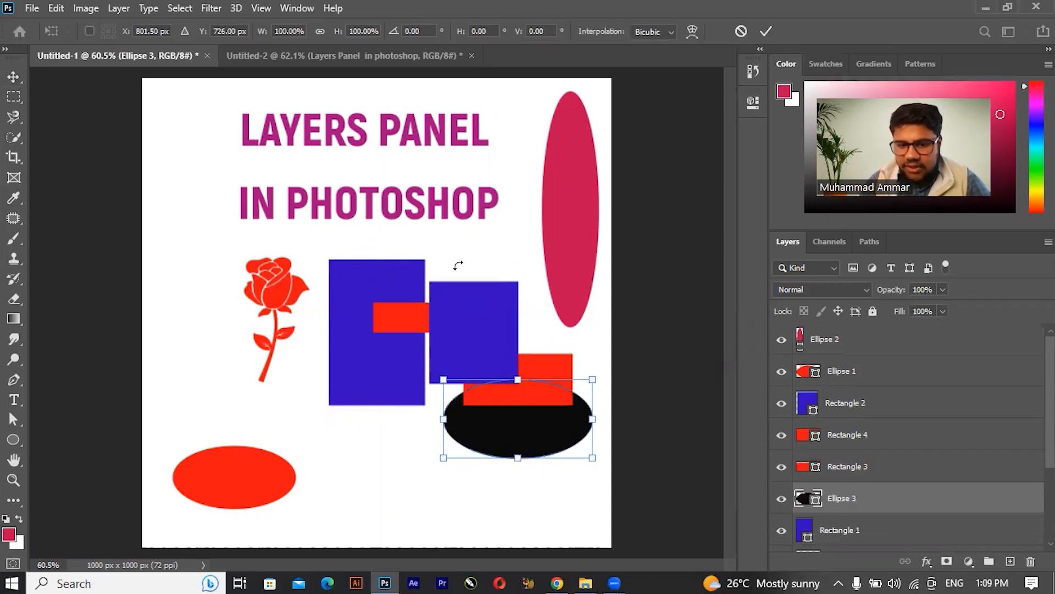
click(765, 31)
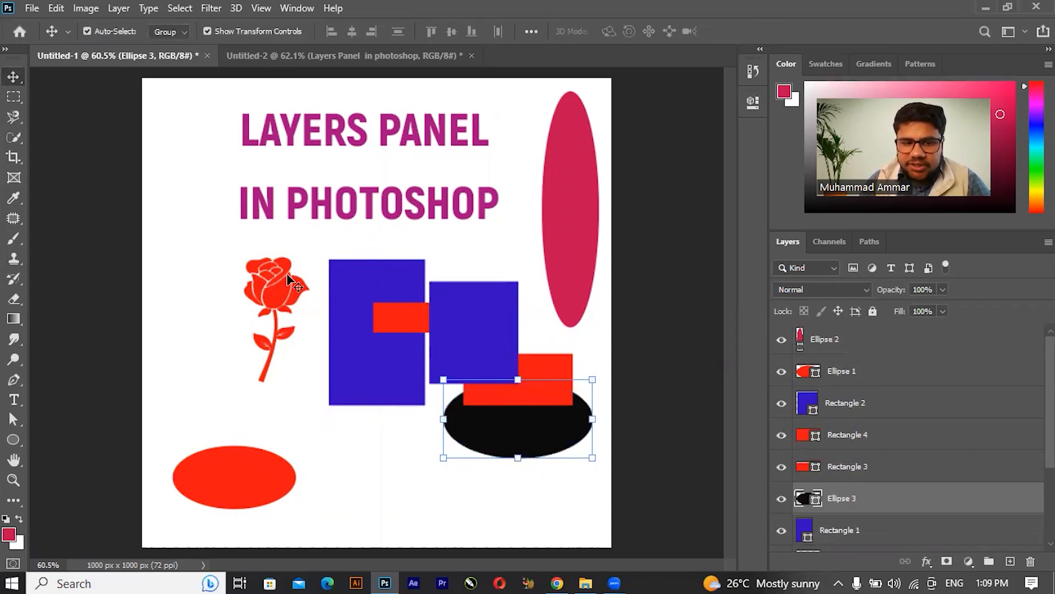
- Move the rose image over the blue rectangles and place its layer, Layer 1, directly above Rectangle 2
click(294, 289)
drag(316, 304, 368, 311)
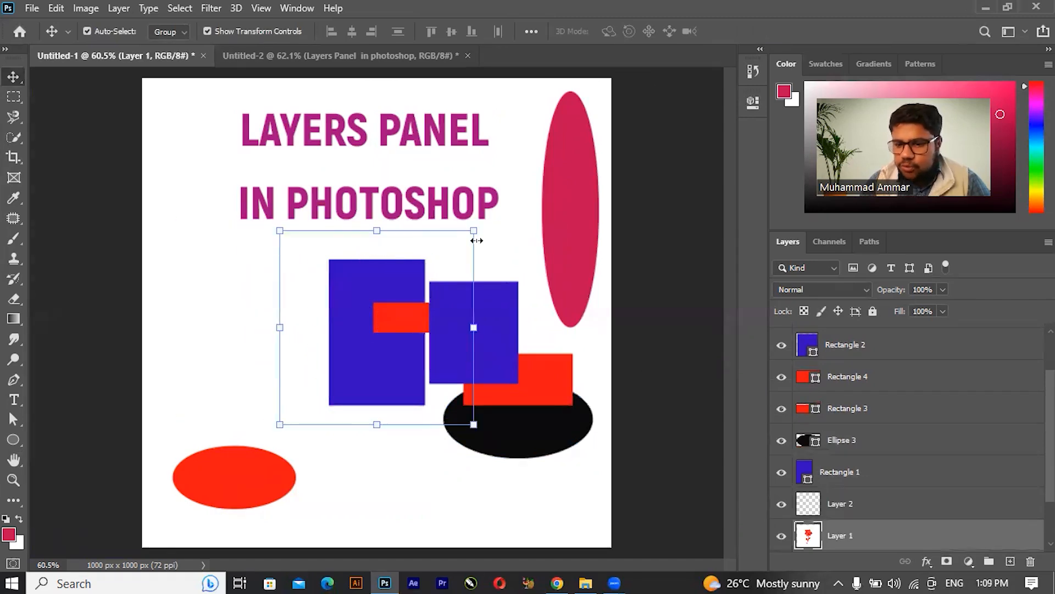
drag(847, 535, 896, 401)
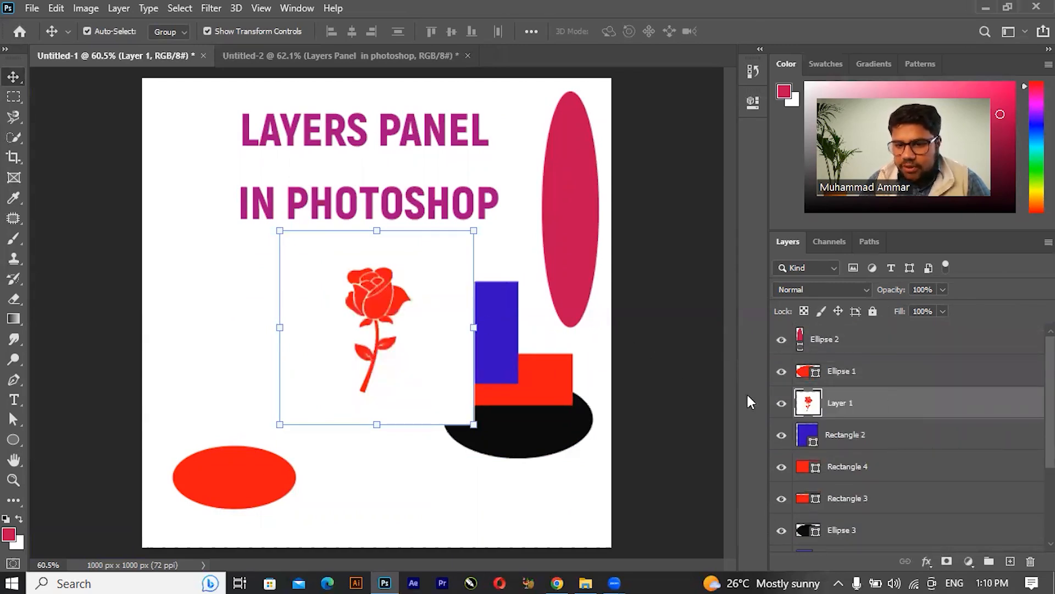
- Move the rose back to the empty area beside Rectangle 1 and raise Ellipse 1 to the base of its stem
drag(416, 306, 274, 301)
drag(240, 471, 244, 419)
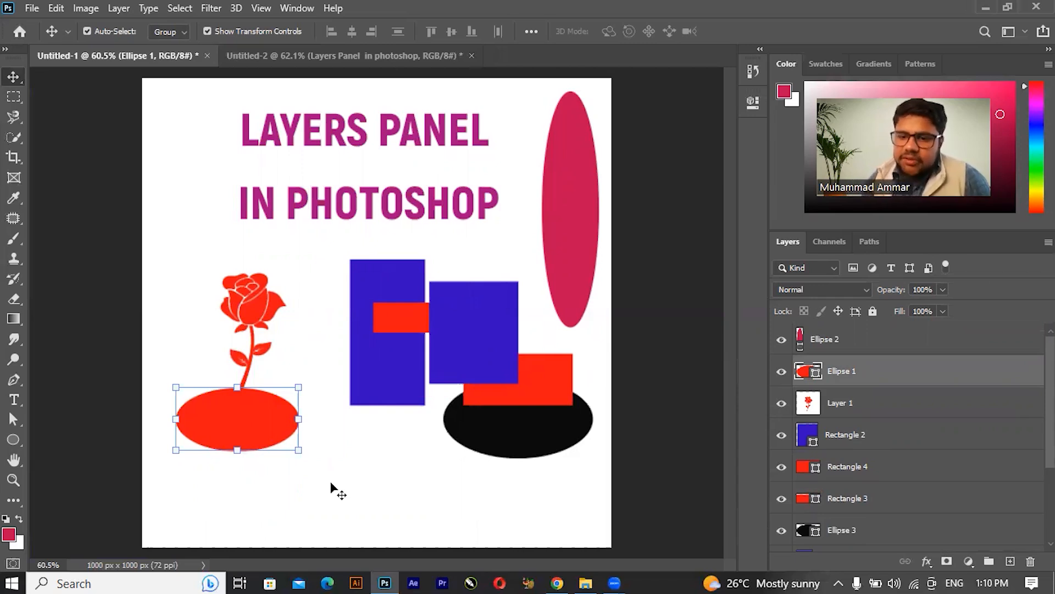
- Preview blending modes on Rectangle 2 over the overlapping red rectangles, undo the last mode change and deselect
click(861, 293)
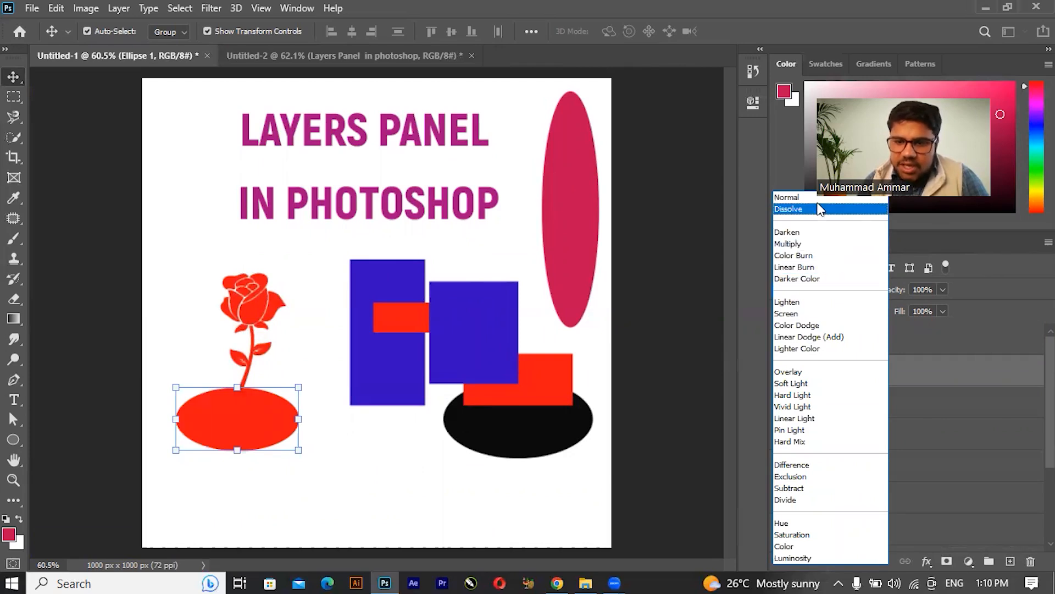
click(689, 179)
click(501, 301)
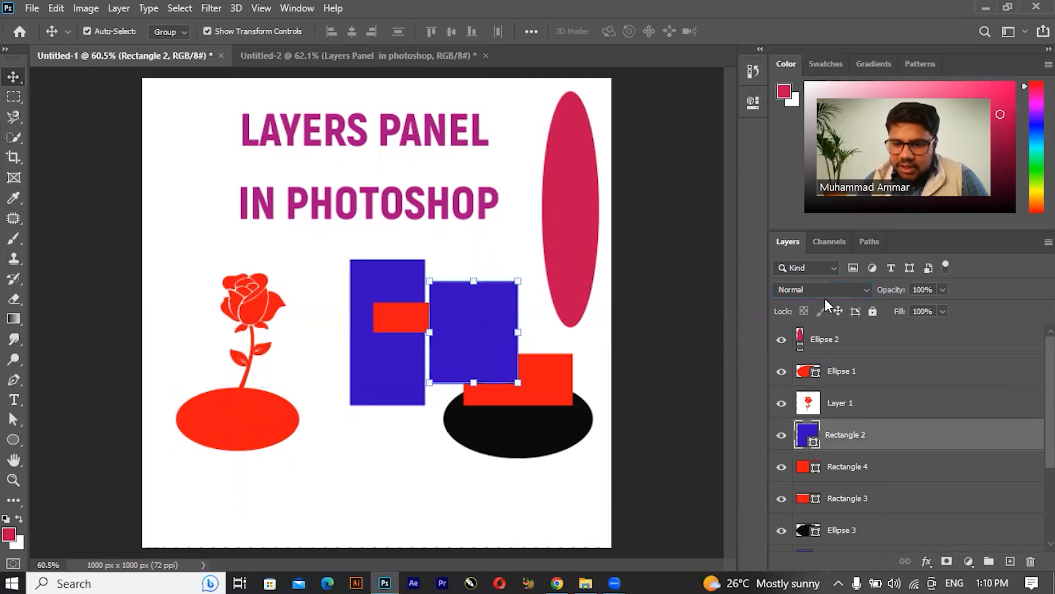
click(856, 291)
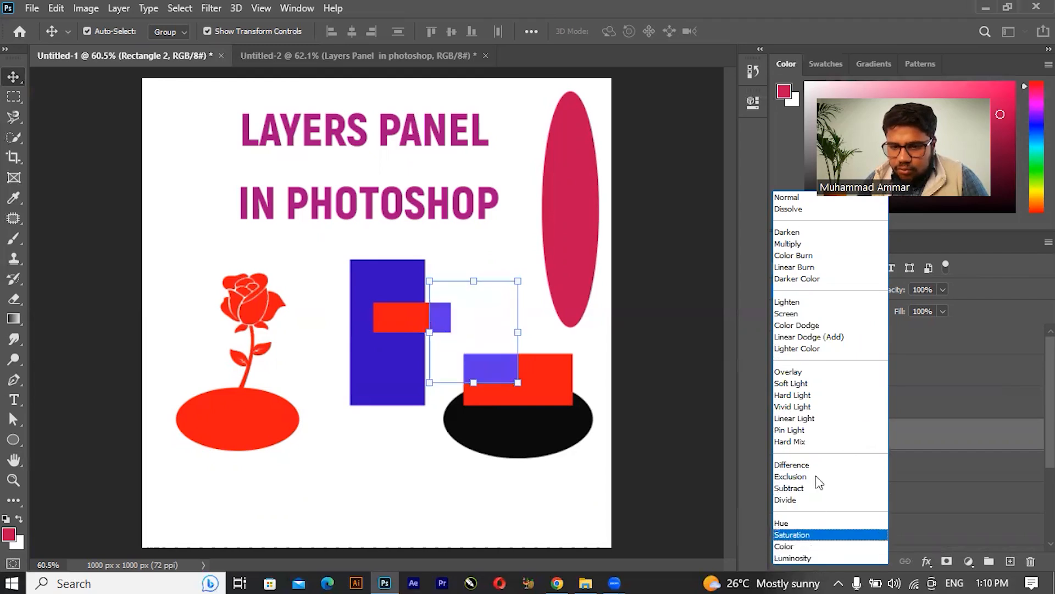
click(667, 244)
key(ctrl+z)
click(647, 325)
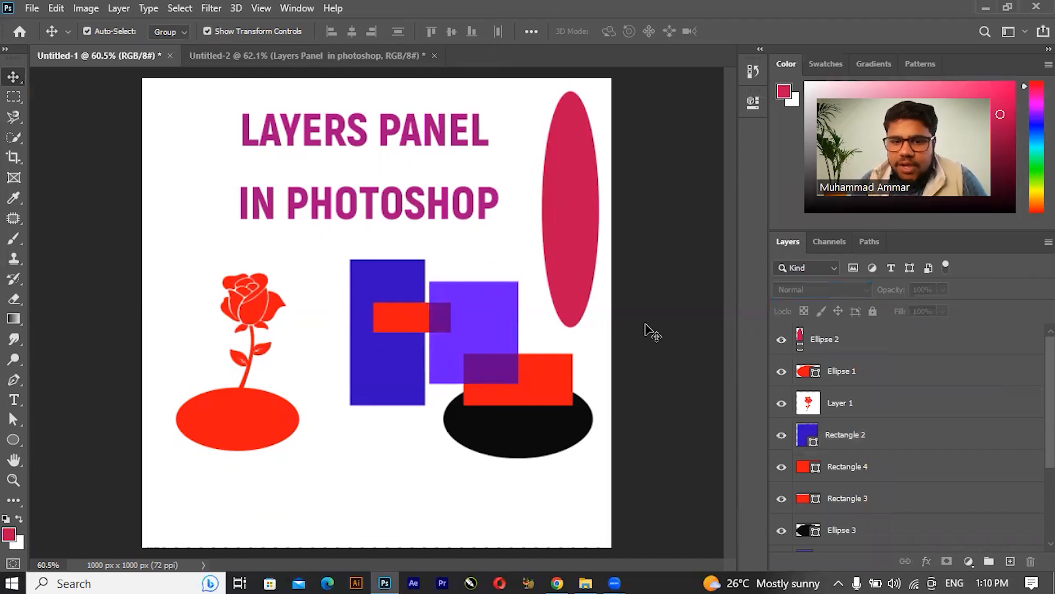